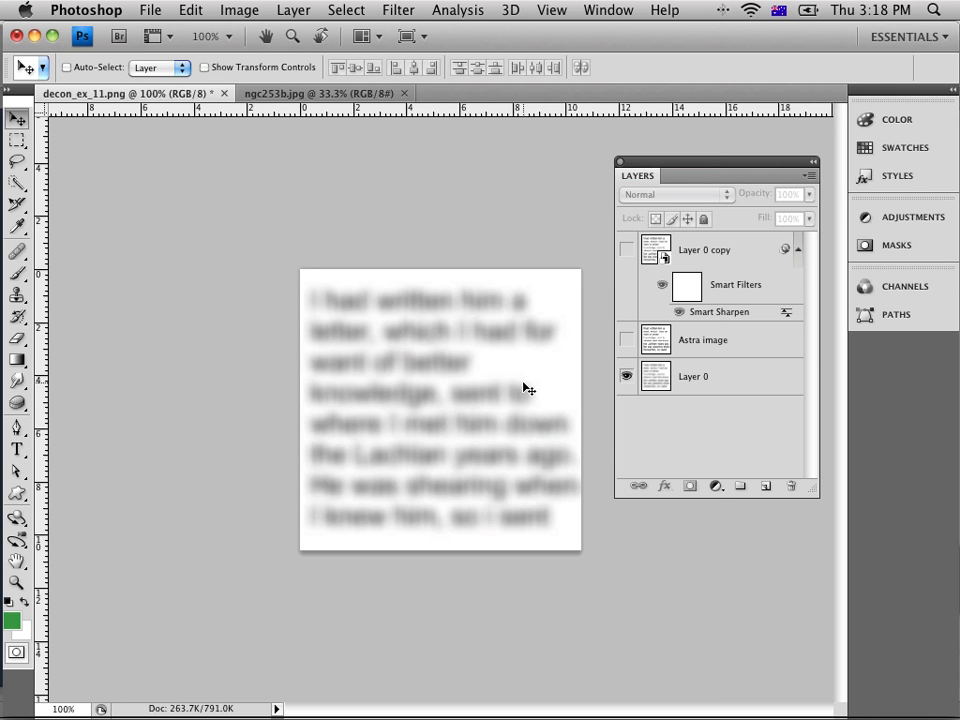
# - Zoom the blurred text image to 200% and compare the Astra image layer with the original Layer 0
pyautogui.press('super+equal')
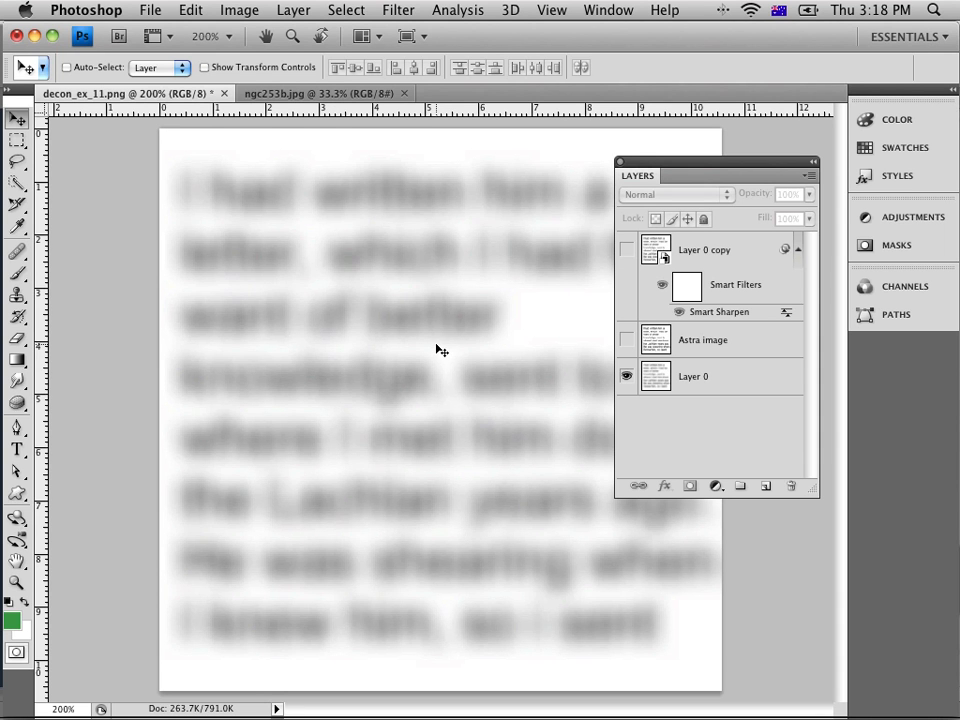
pyautogui.click(627, 341)
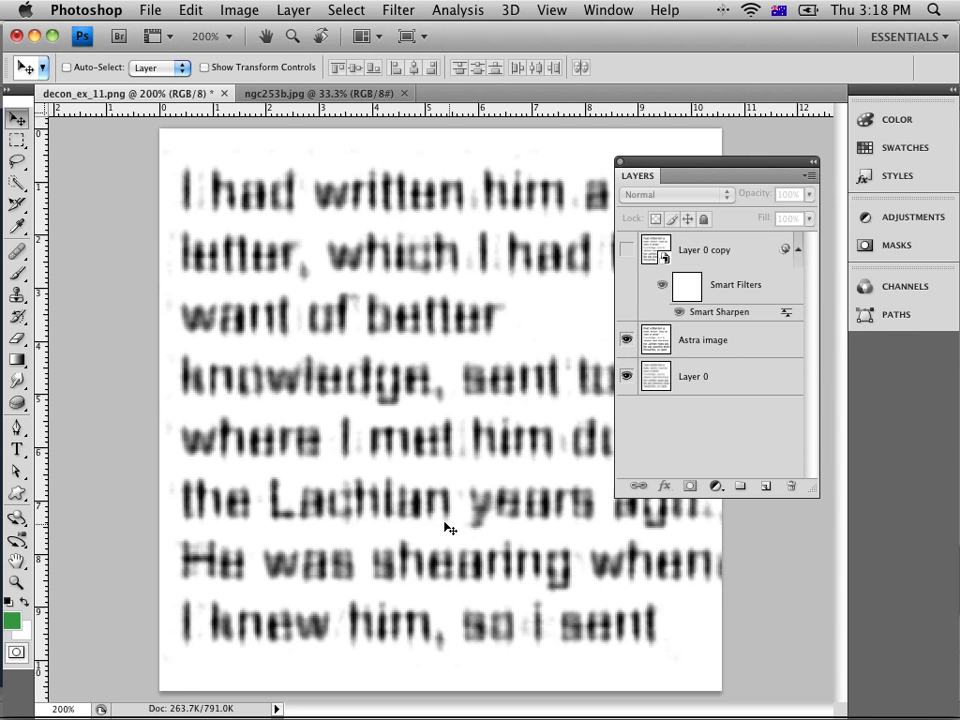
pyautogui.click(625, 341)
pyautogui.click(627, 374)
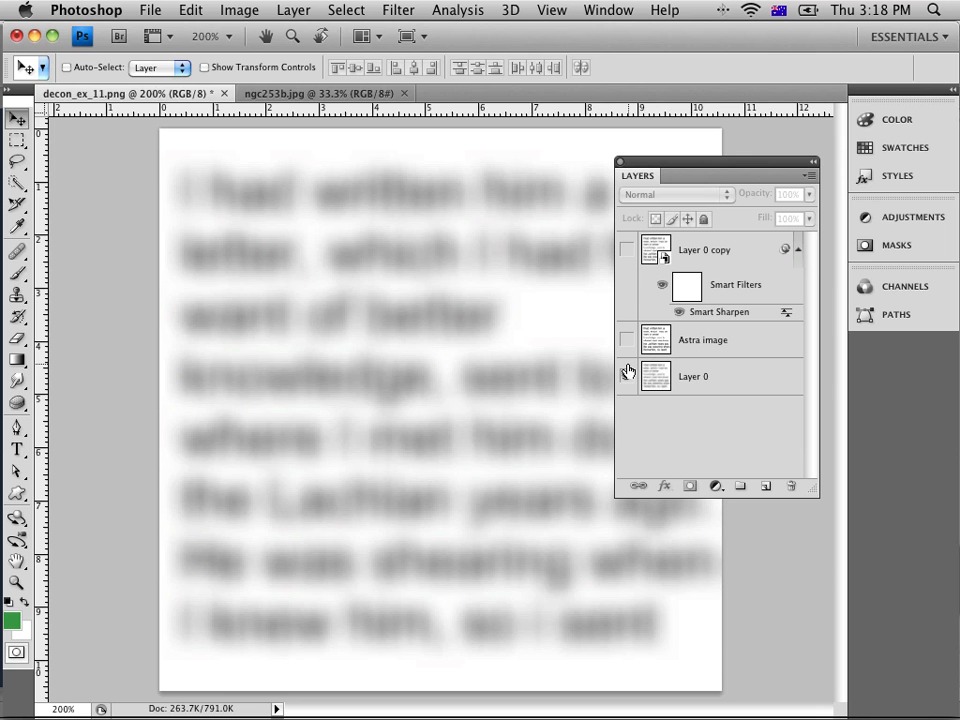
pyautogui.click(627, 374)
pyautogui.click(625, 343)
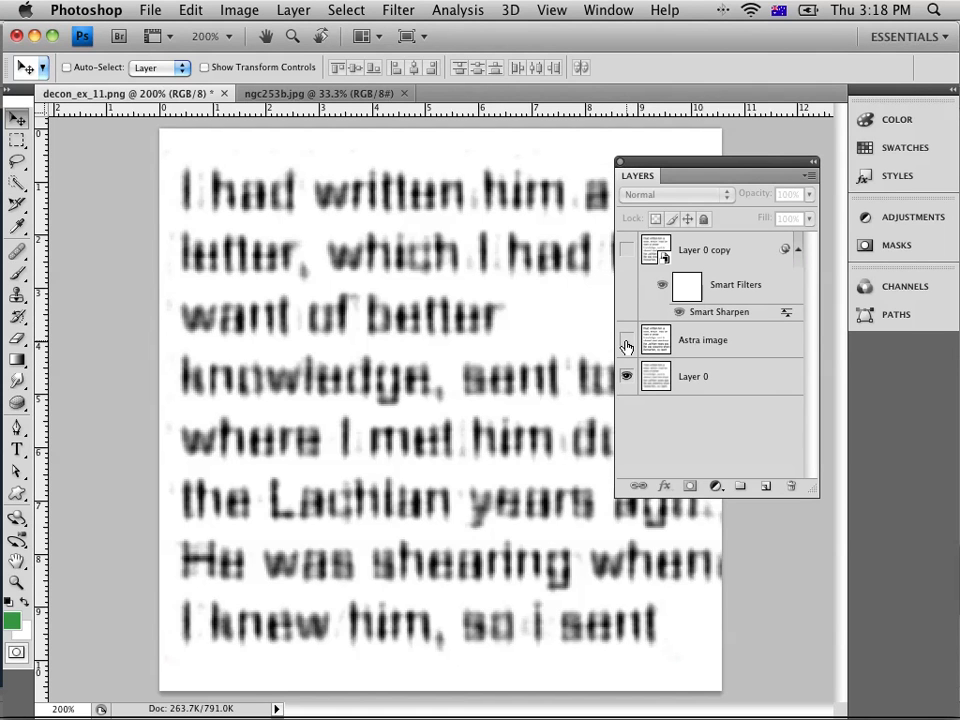
pyautogui.click(627, 343)
# - Duplicate Layer 0 and apply Unsharp Mask to the copy with Amount 500%, Radius 3.6 pixels and Threshold 0
pyautogui.click(664, 380)
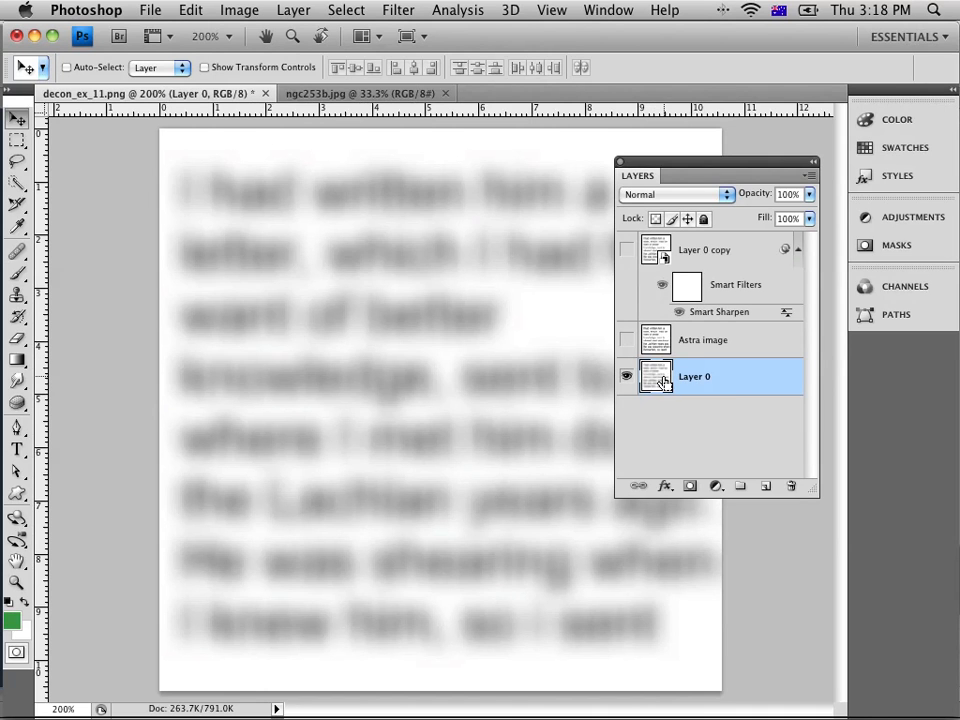
pyautogui.press('super+j')
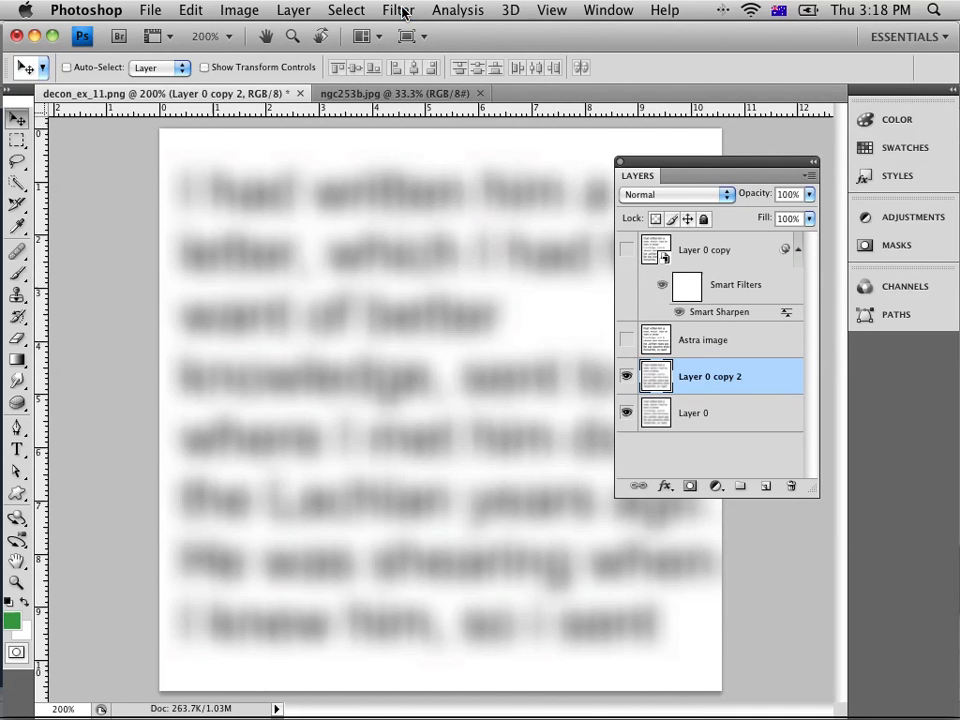
pyautogui.click(400, 11)
pyautogui.moveTo(429, 351)
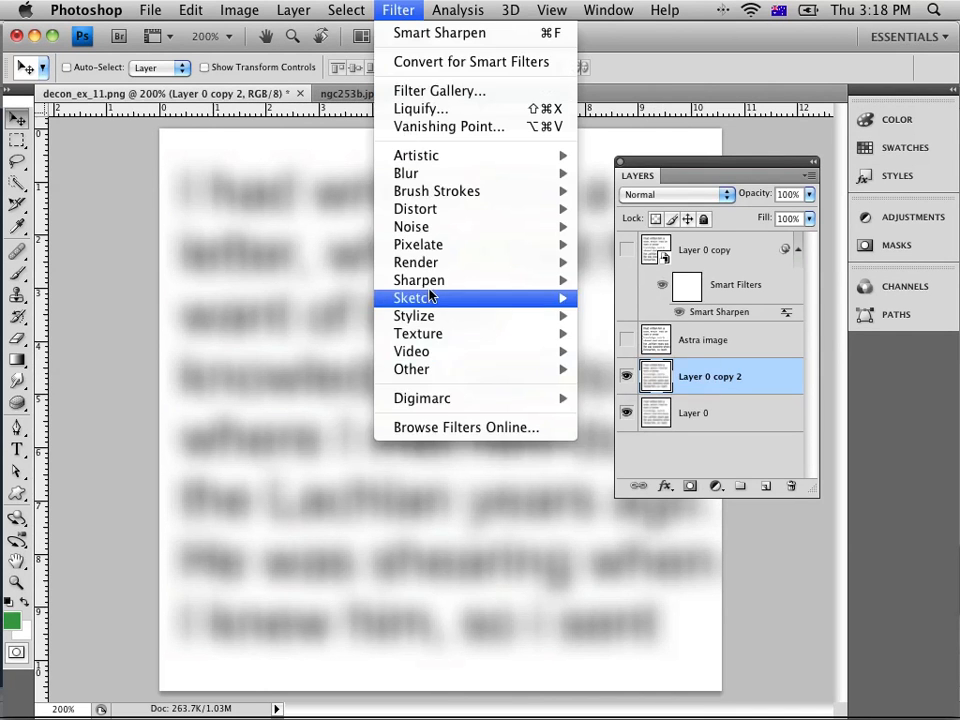
pyautogui.moveTo(430, 280)
pyautogui.click(606, 352)
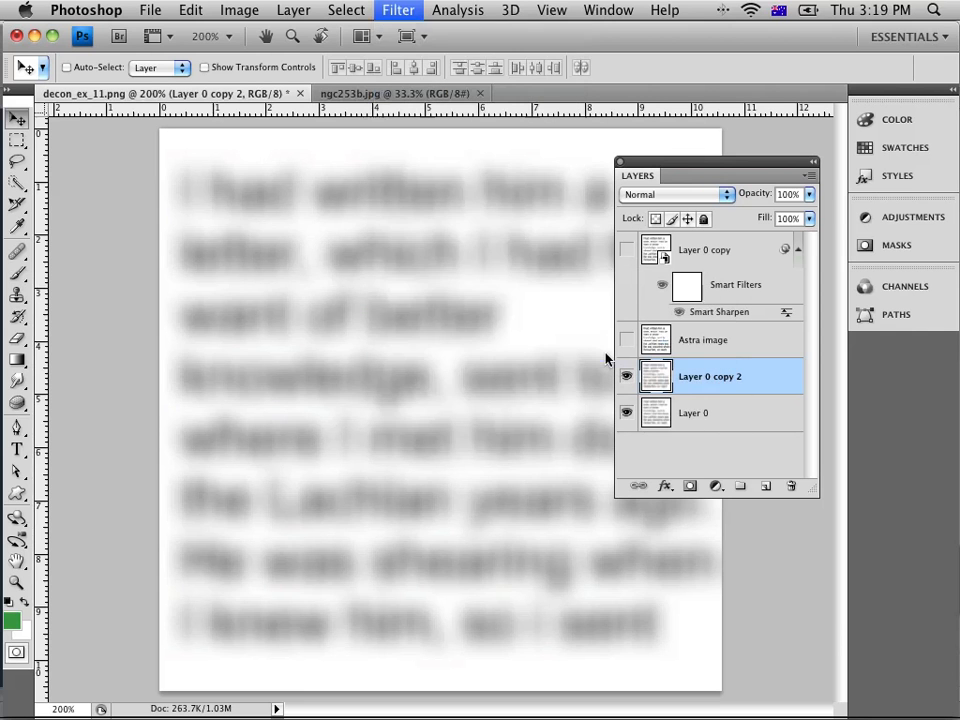
pyautogui.moveTo(883, 217); pyautogui.dragTo(600, 287)
pyautogui.moveTo(797, 568); pyautogui.dragTo(740, 565)
pyautogui.moveTo(575, 611)
pyautogui.mouseDown()
pyautogui.moveTo(633, 614)
pyautogui.moveTo(578, 613)
pyautogui.mouseUp()
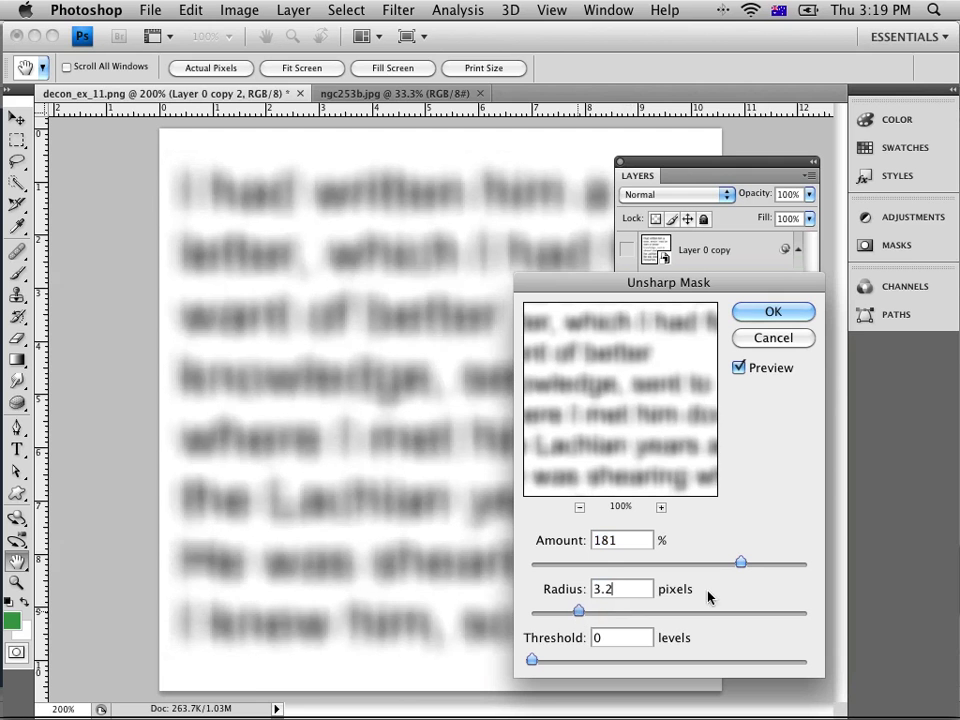
pyautogui.moveTo(745, 563); pyautogui.dragTo(808, 568)
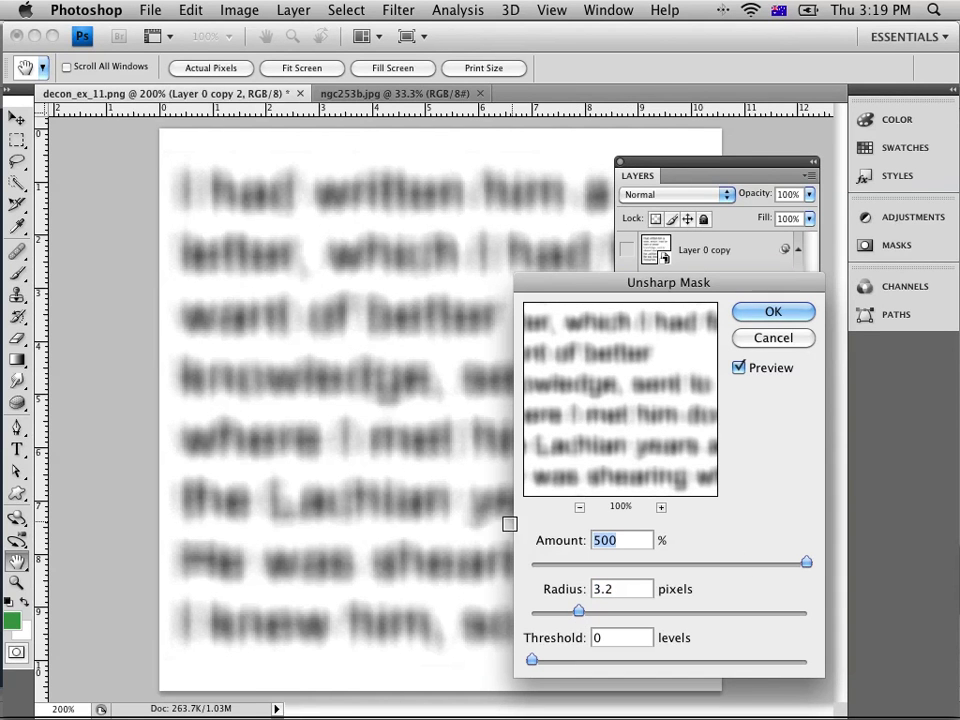
pyautogui.moveTo(578, 611)
pyautogui.mouseDown()
pyautogui.moveTo(594, 611)
pyautogui.moveTo(584, 611)
pyautogui.mouseUp()
pyautogui.moveTo(531, 660)
pyautogui.mouseDown()
pyautogui.moveTo(581, 664)
pyautogui.moveTo(526, 663)
pyautogui.mouseUp()
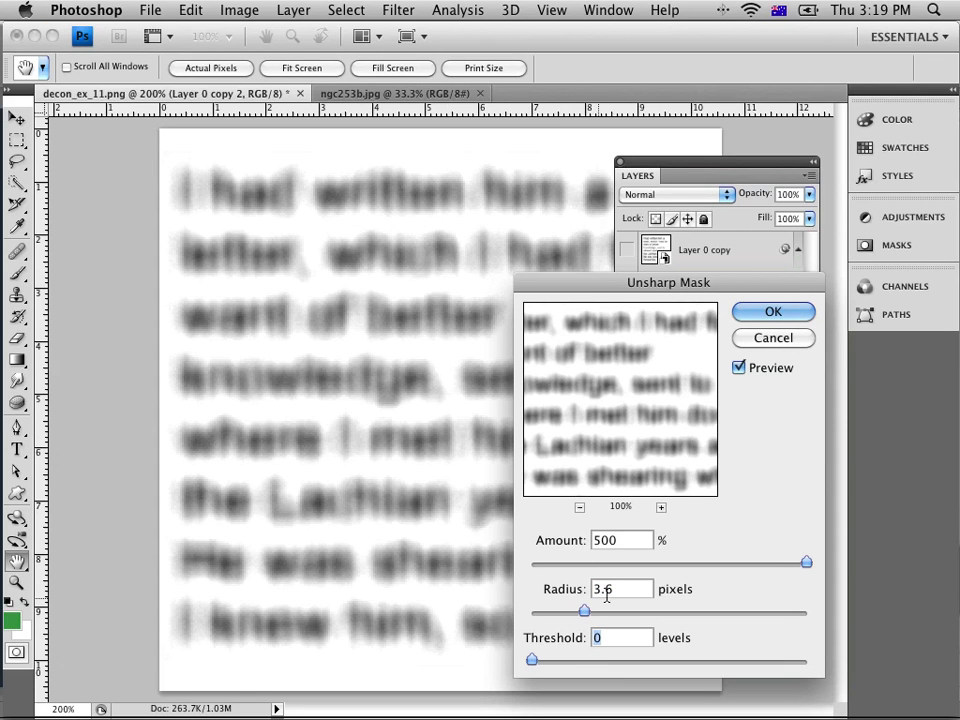
pyautogui.click(767, 321)
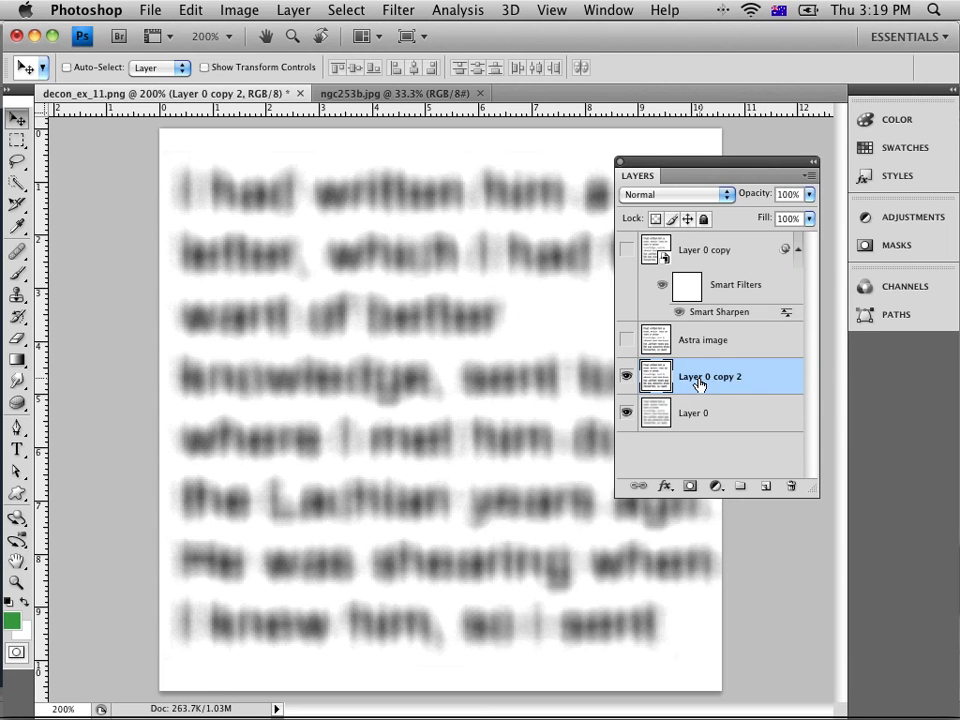
# - Rename the sharpened copy of Layer 0 as "Unsharp mask", leaving no extra layer group behind
pyautogui.doubleClick(700, 378)
pyautogui.write('Unsharp mask')
pyautogui.click(740, 486)
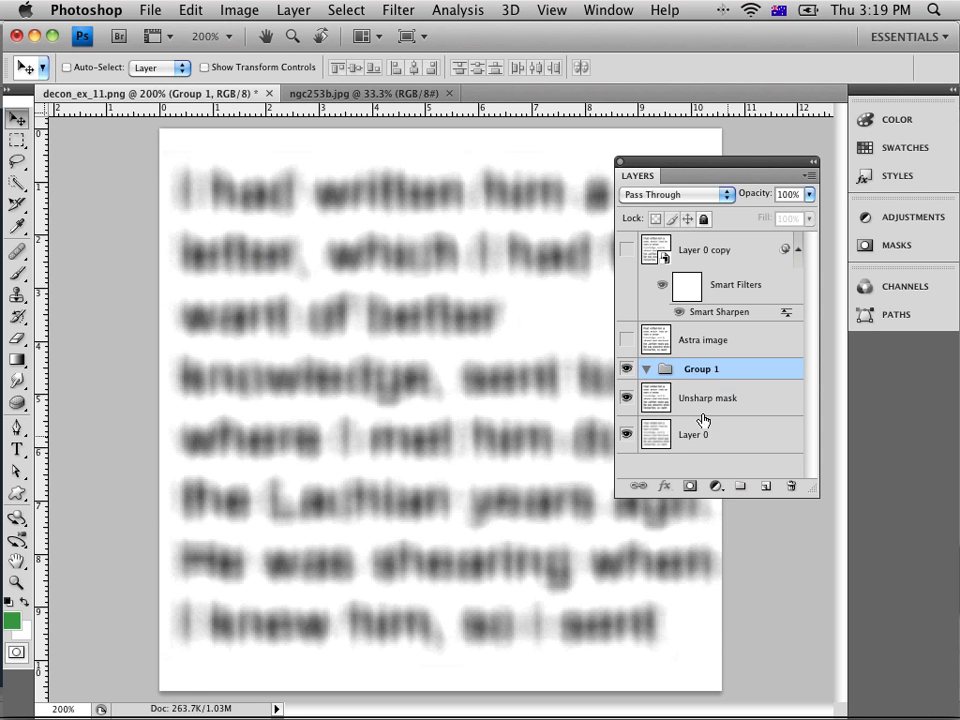
pyautogui.moveTo(668, 398); pyautogui.dragTo(786, 487)
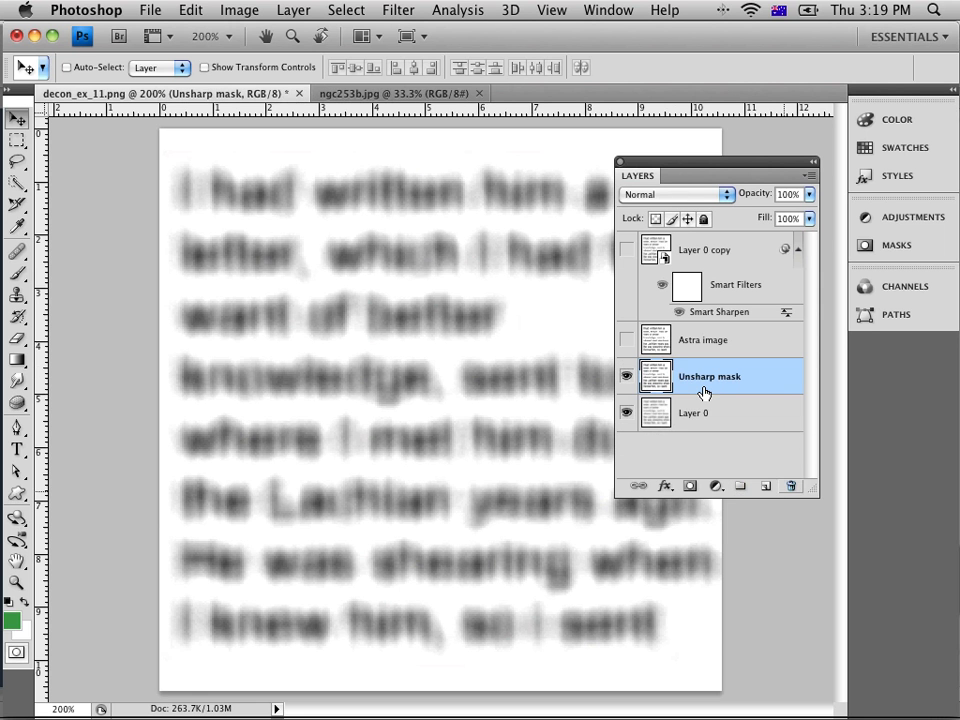
# - Compare the unsharp-masked result with the Astra image layer and the existing smart-sharpened Layer 0 copy
pyautogui.click(627, 341)
pyautogui.click(628, 344)
pyautogui.click(670, 415)
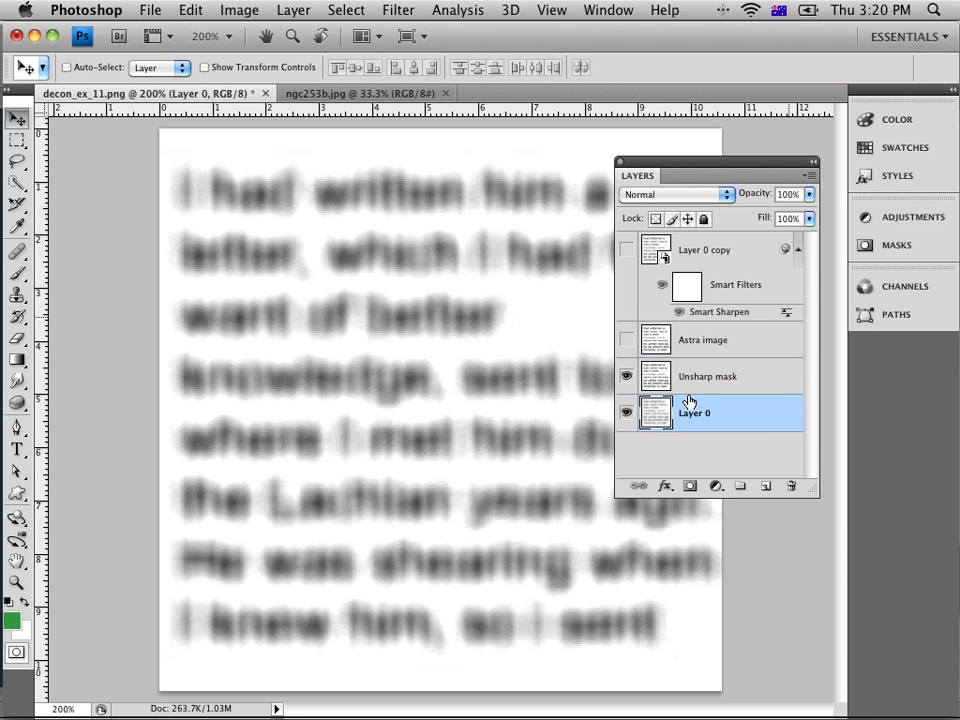
pyautogui.click(628, 254)
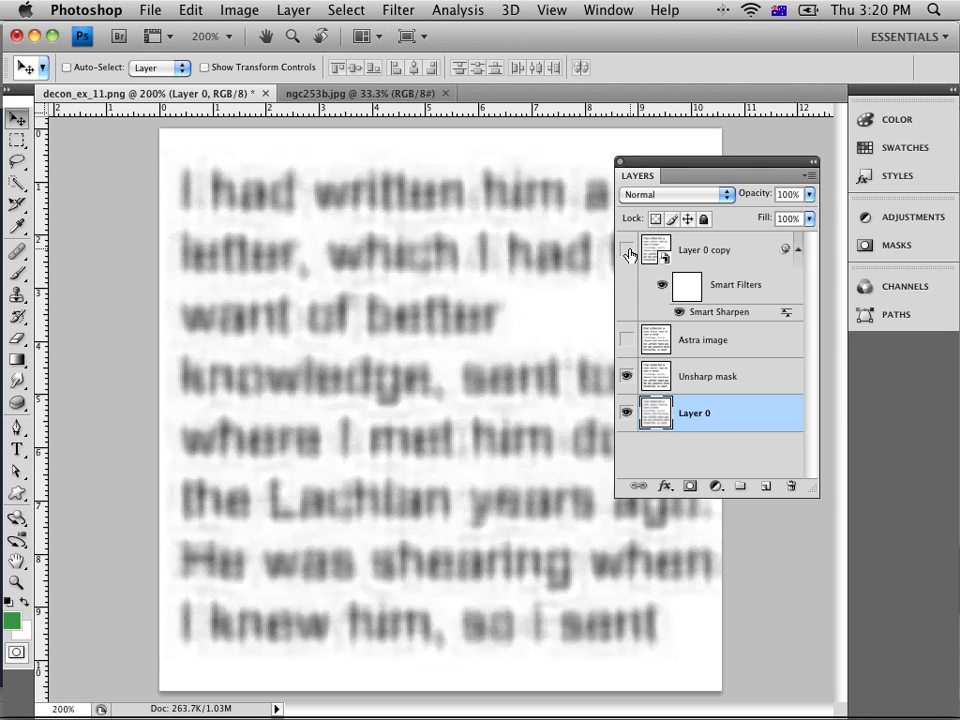
pyautogui.click(628, 254)
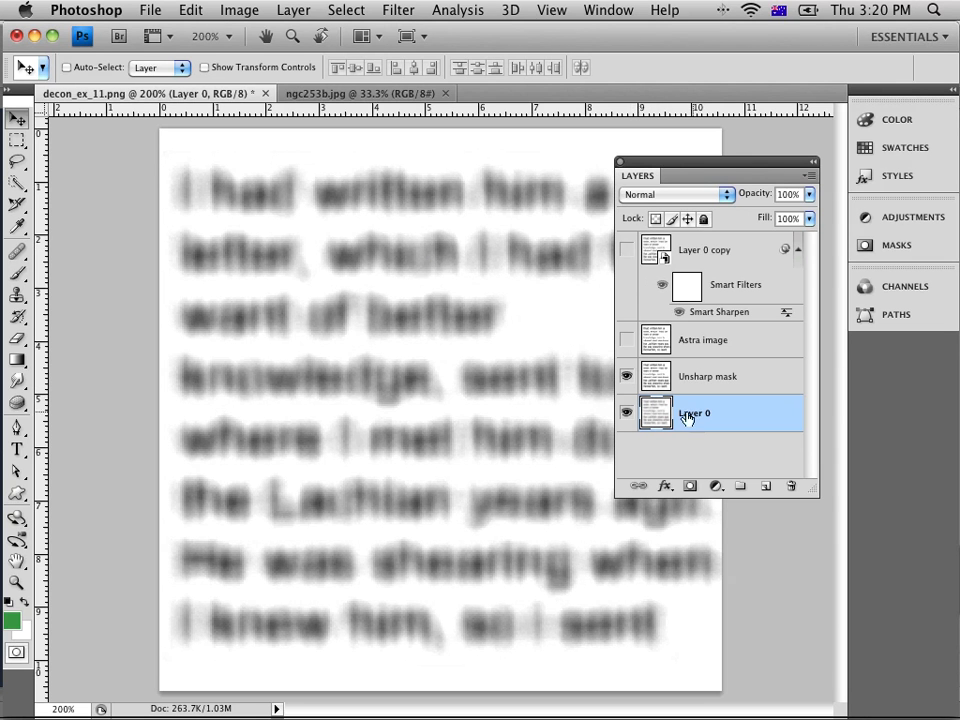
# - Hide the Unsharp mask layer and duplicate Layer 0 as a new layer named "Smart Sharpen"
pyautogui.click(626, 376)
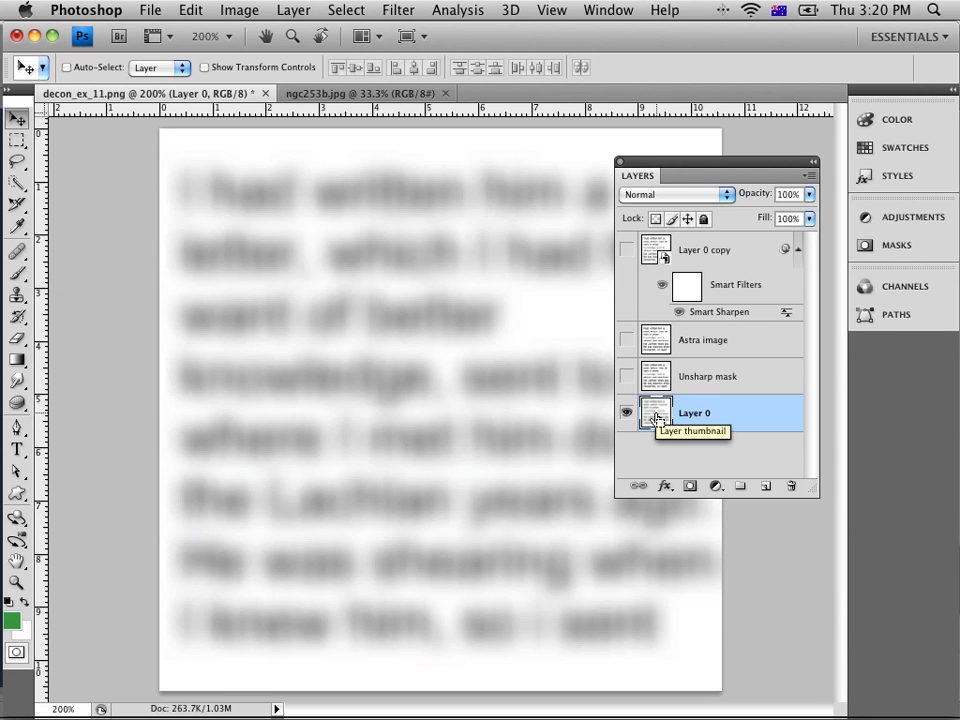
pyautogui.press('super+j')
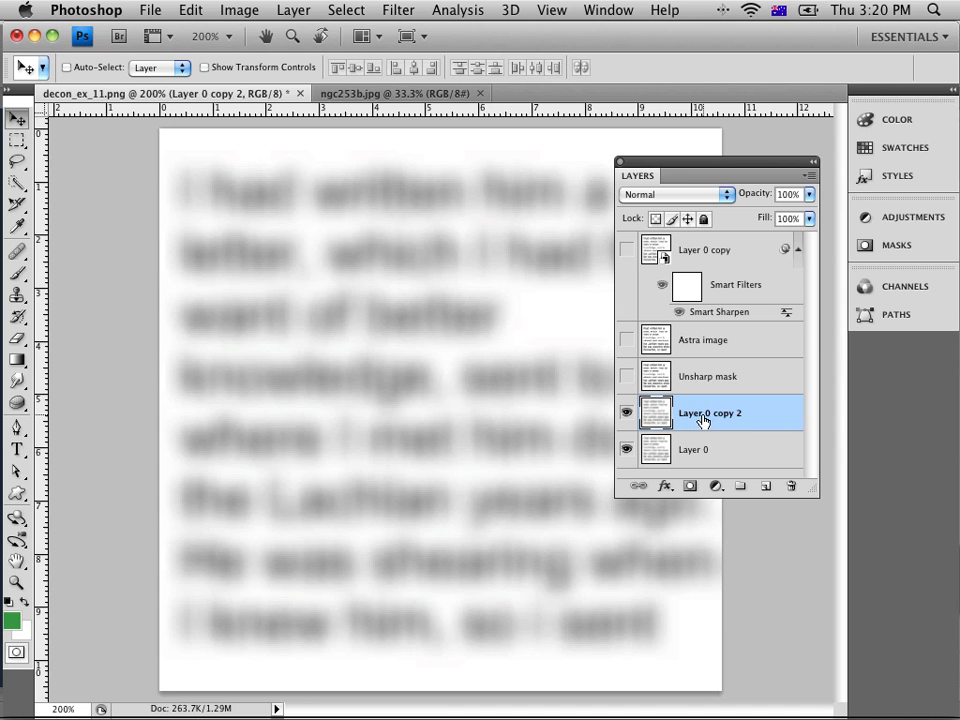
pyautogui.doubleClick(702, 426)
pyautogui.write('Smart Sharpen')
pyautogui.press('Return')
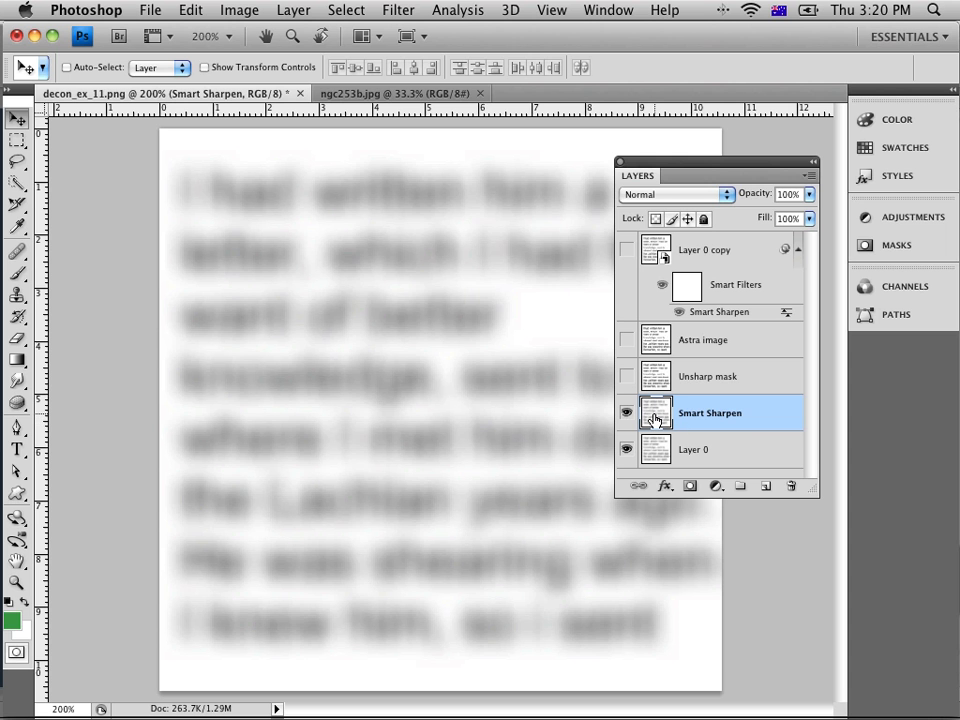
# - Convert the Smart Sharpen layer to a smart object and open the Smart Sharpen filter for it in Basic mode
pyautogui.click(810, 176)
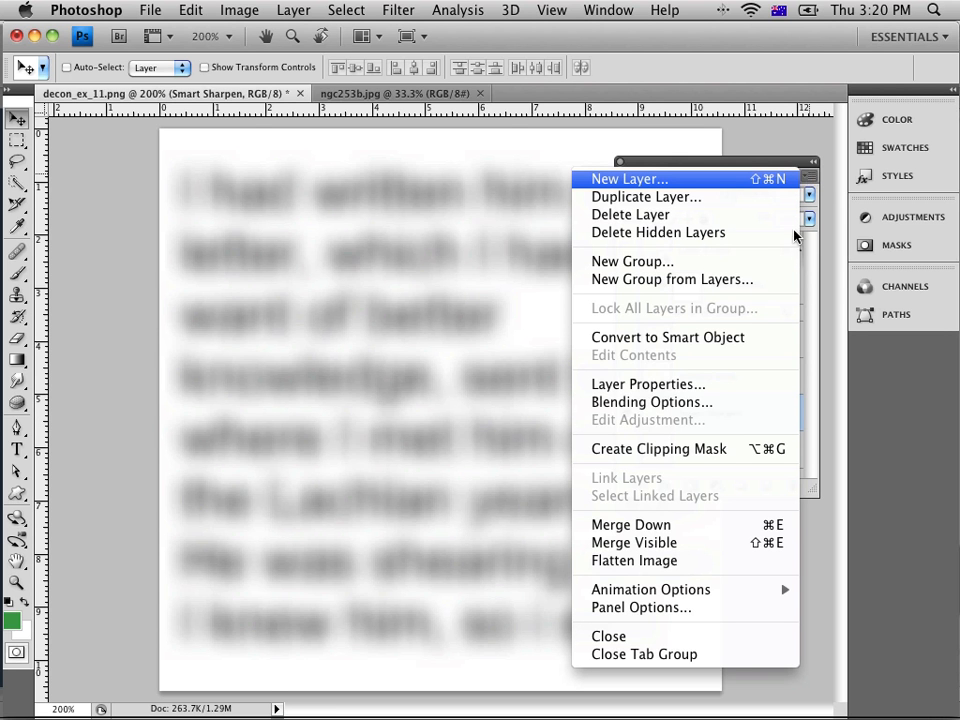
pyautogui.click(762, 345)
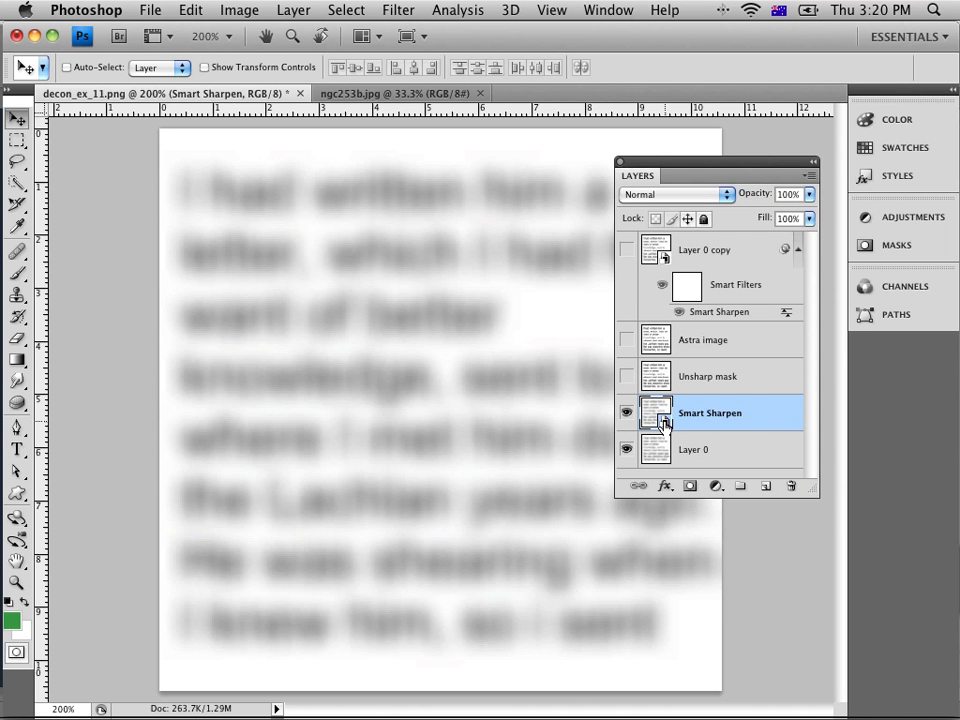
pyautogui.click(388, 8)
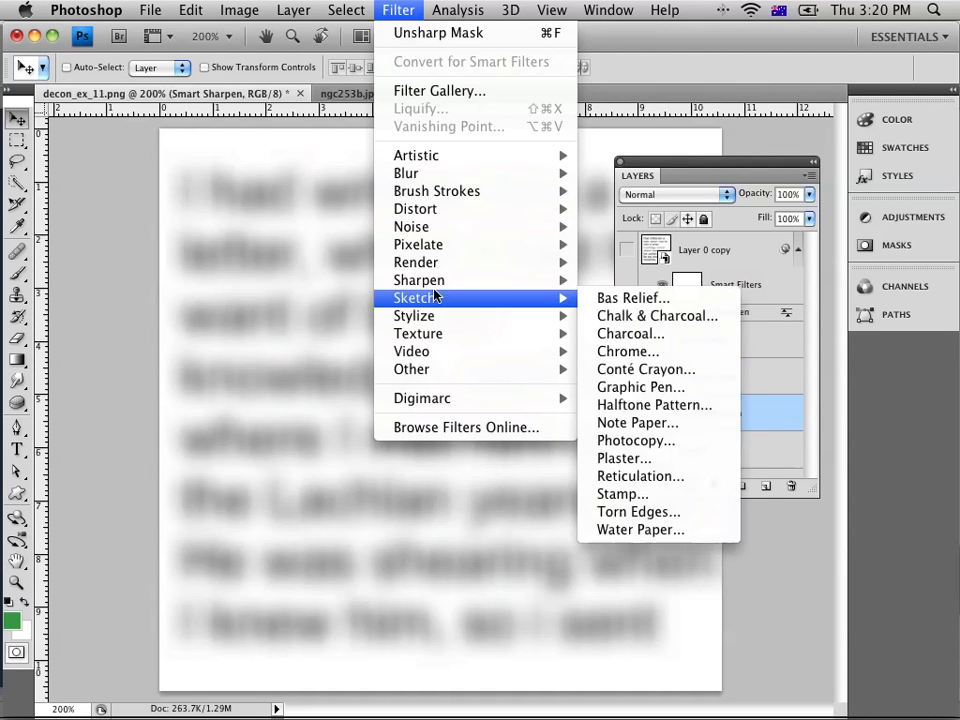
pyautogui.moveTo(434, 288)
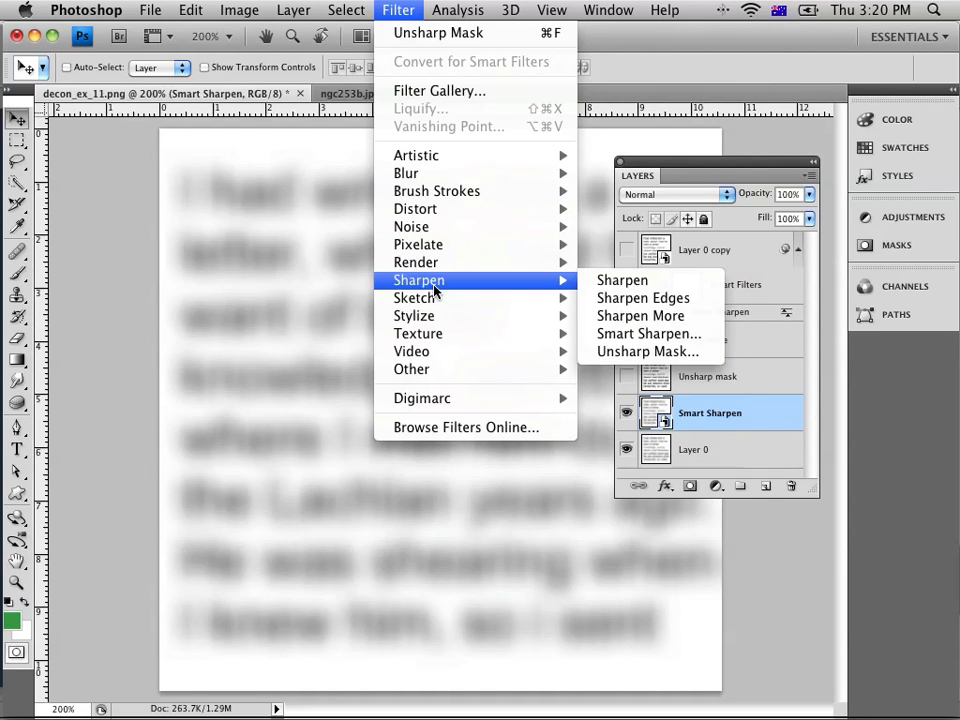
pyautogui.click(716, 338)
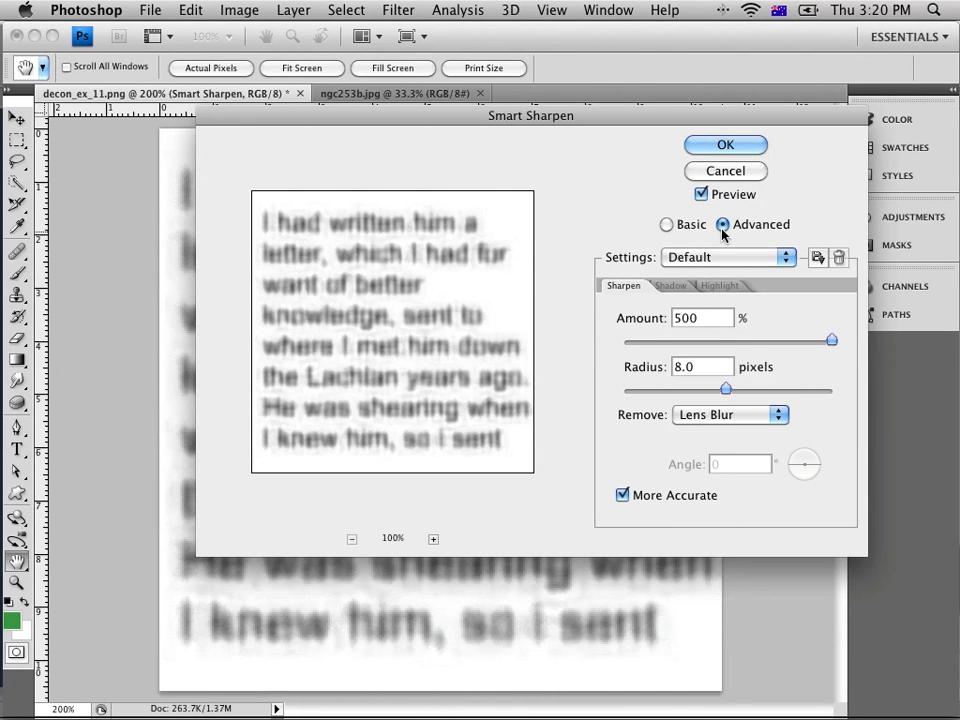
pyautogui.click(688, 226)
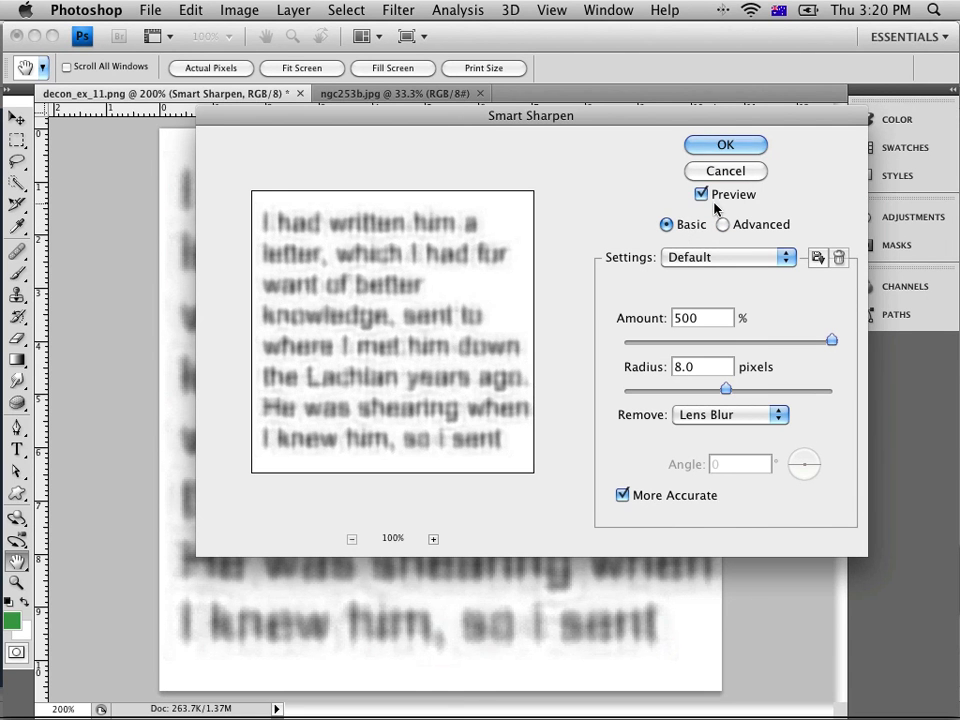
# - Try Gaussian Blur removal and the filter without More Accurate, restoring Lens Blur and More Accurate
pyautogui.click(754, 414)
pyautogui.click(755, 400)
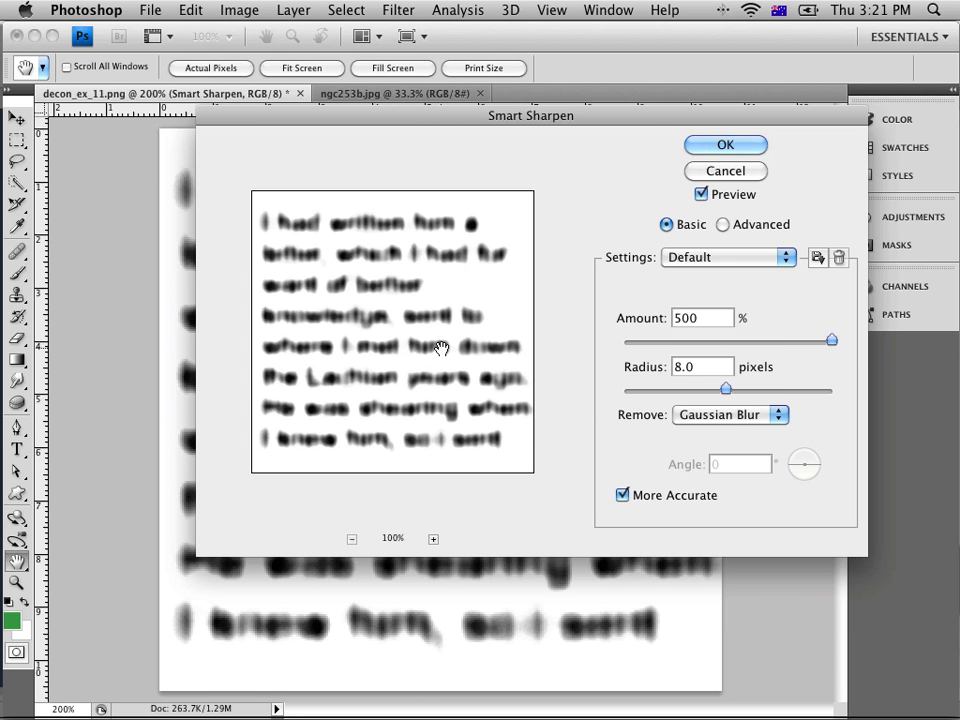
pyautogui.click(738, 418)
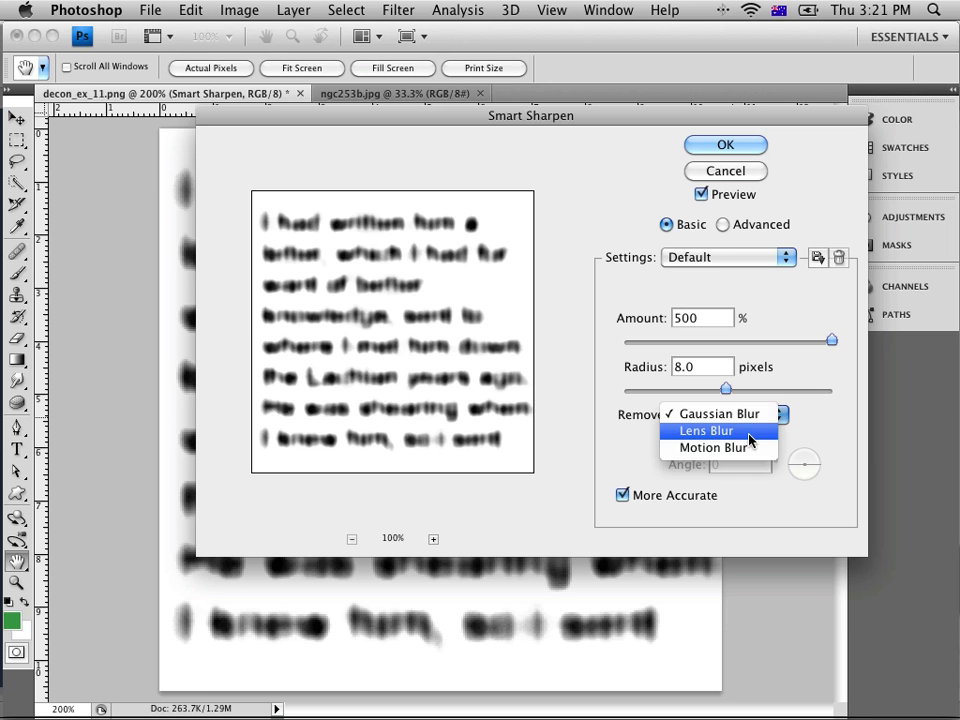
pyautogui.click(749, 435)
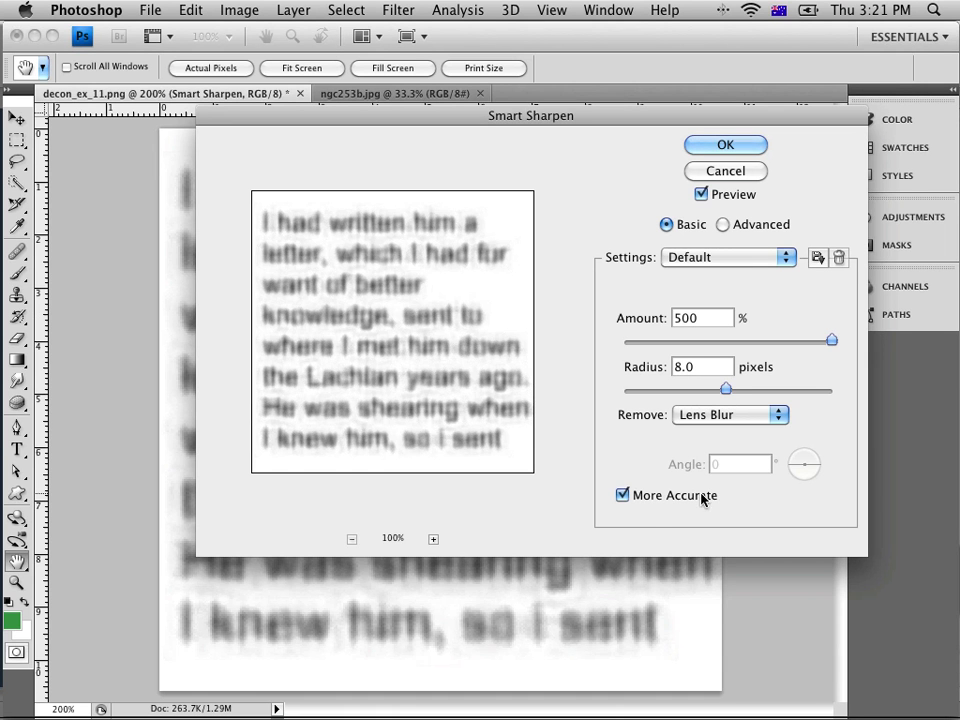
pyautogui.click(623, 495)
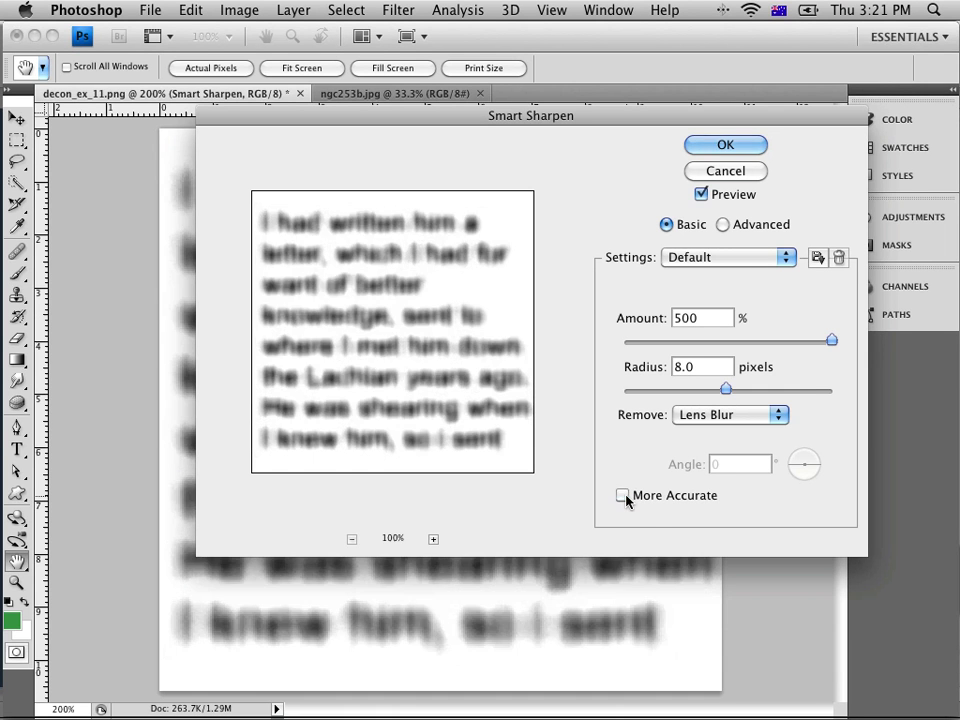
pyautogui.click(623, 495)
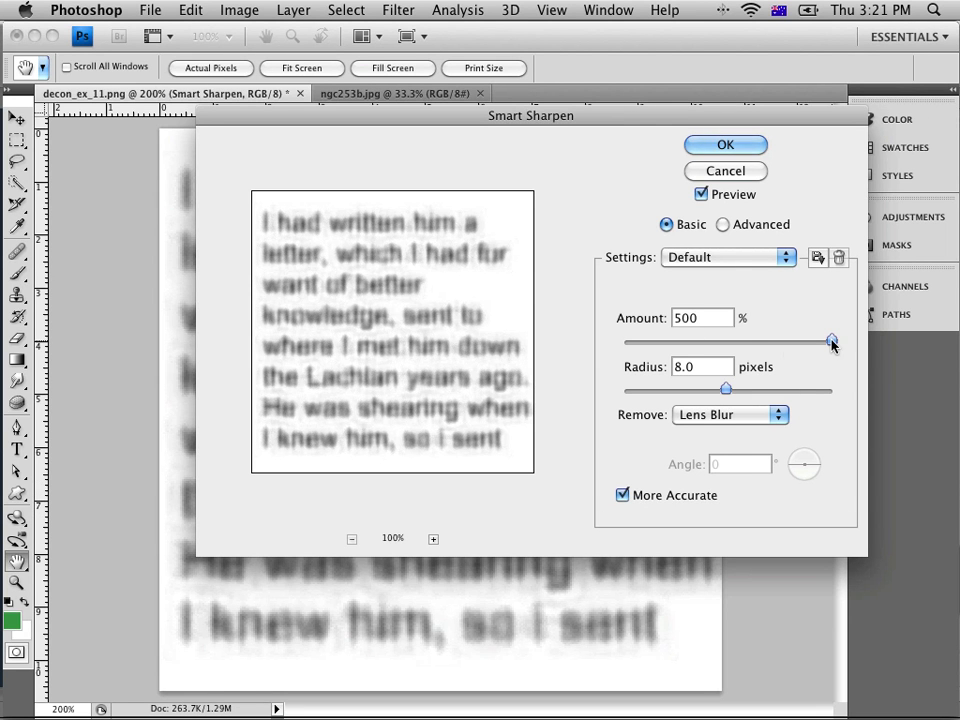
# - Apply Smart Sharpen at Amount 500% and Radius 8.0 pixels, and lengthen the layer list to fit all layers
pyautogui.moveTo(832, 343)
pyautogui.mouseDown()
pyautogui.moveTo(729, 347)
pyautogui.moveTo(836, 349)
pyautogui.mouseUp()
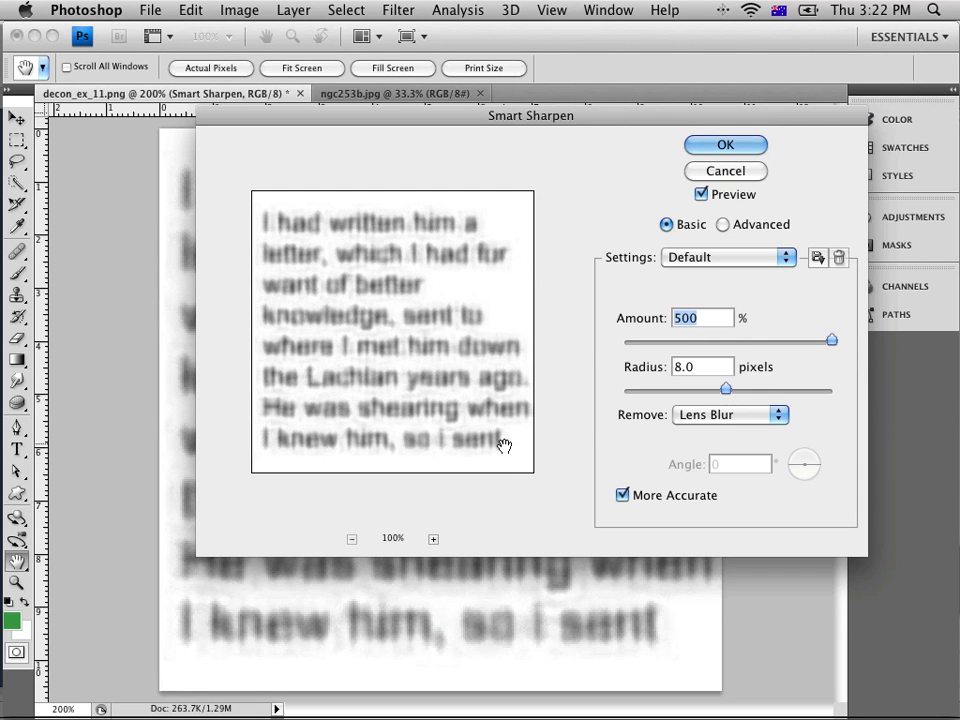
pyautogui.moveTo(726, 389)
pyautogui.mouseDown()
pyautogui.moveTo(594, 394)
pyautogui.moveTo(746, 391)
pyautogui.moveTo(725, 394)
pyautogui.mouseUp()
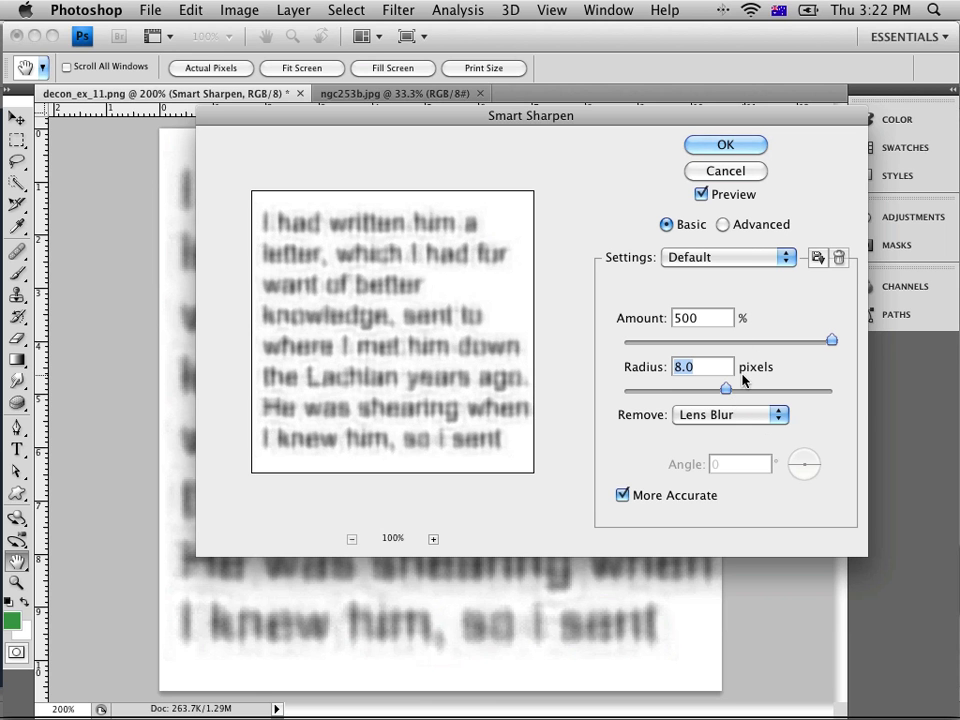
pyautogui.click(728, 146)
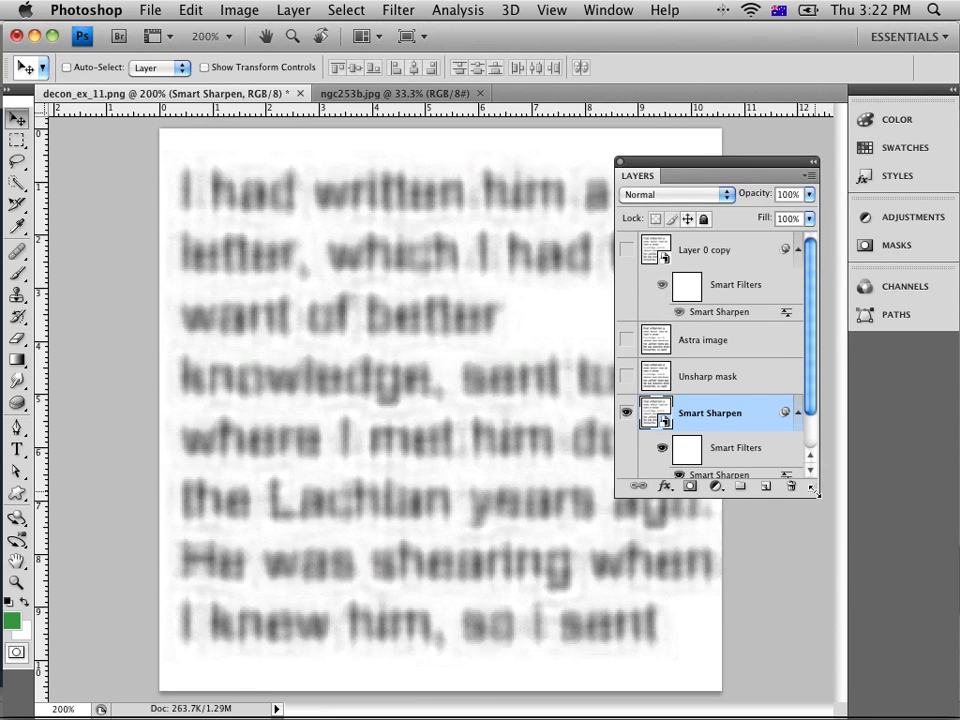
pyautogui.moveTo(816, 493); pyautogui.dragTo(816, 605)
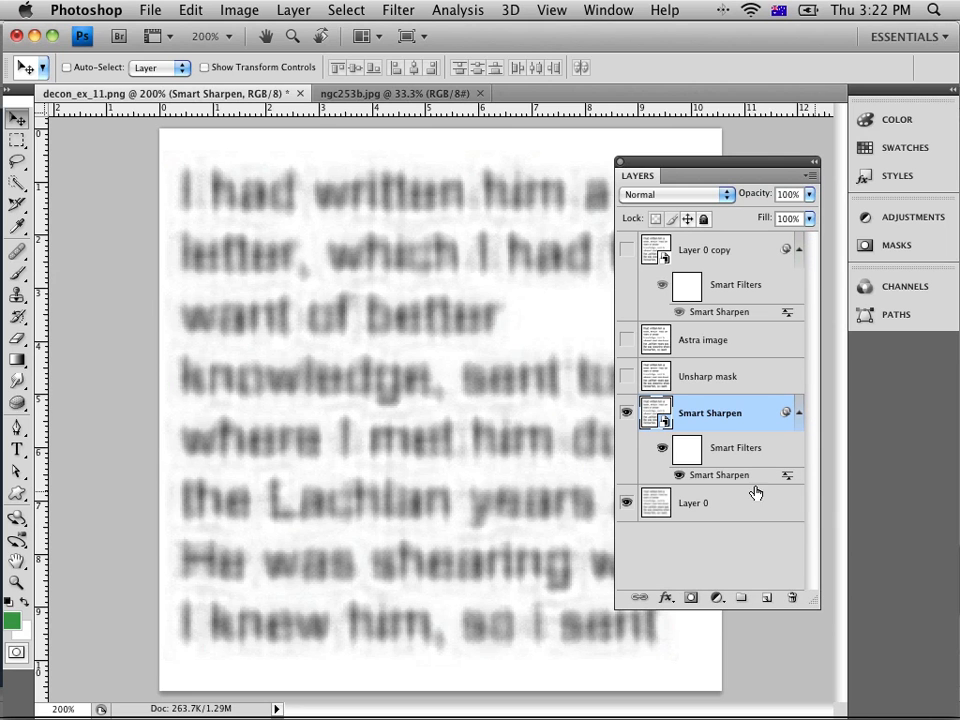
# - Invert the Smart Sharpen layer's filter mask and paint its centre white, using a hard and a softened 60-pixel brush
pyautogui.click(689, 458)
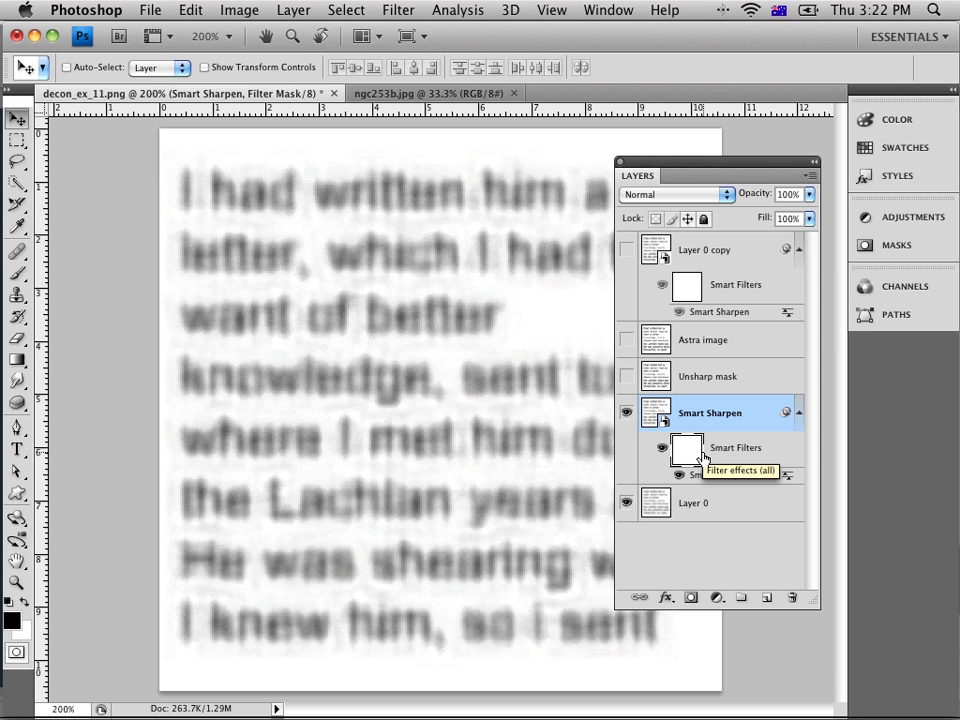
pyautogui.press('super+i')
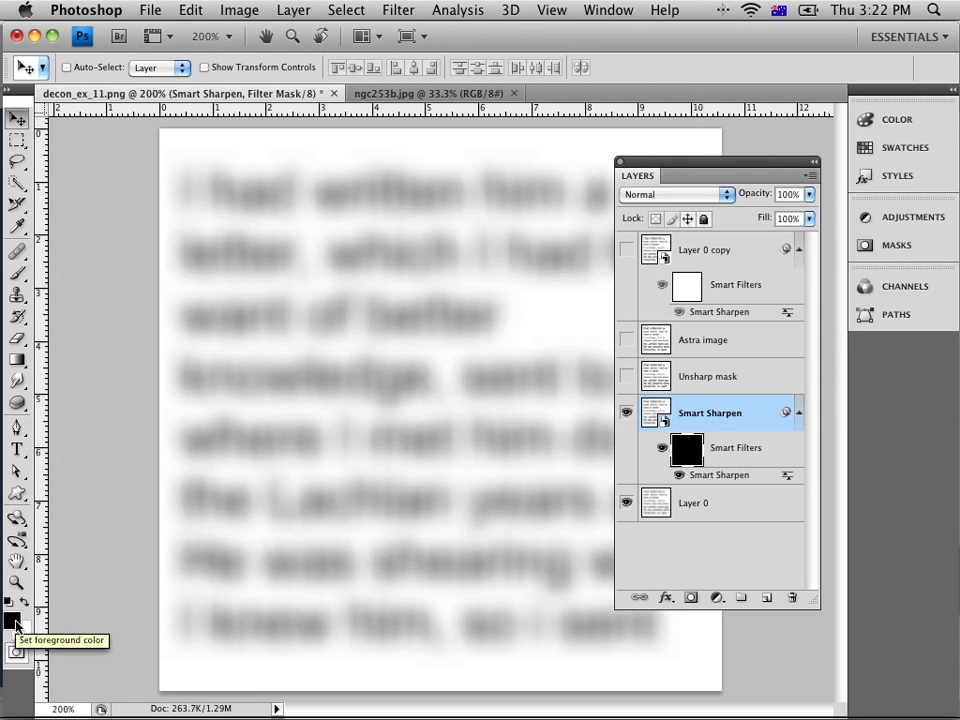
pyautogui.click(17, 272)
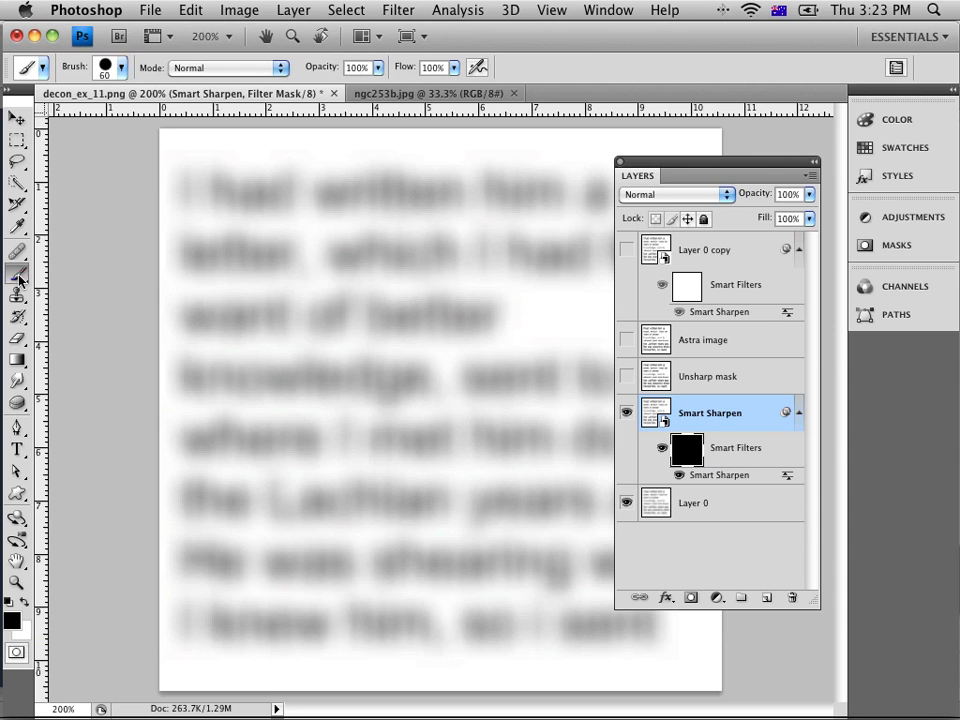
pyautogui.click(25, 602)
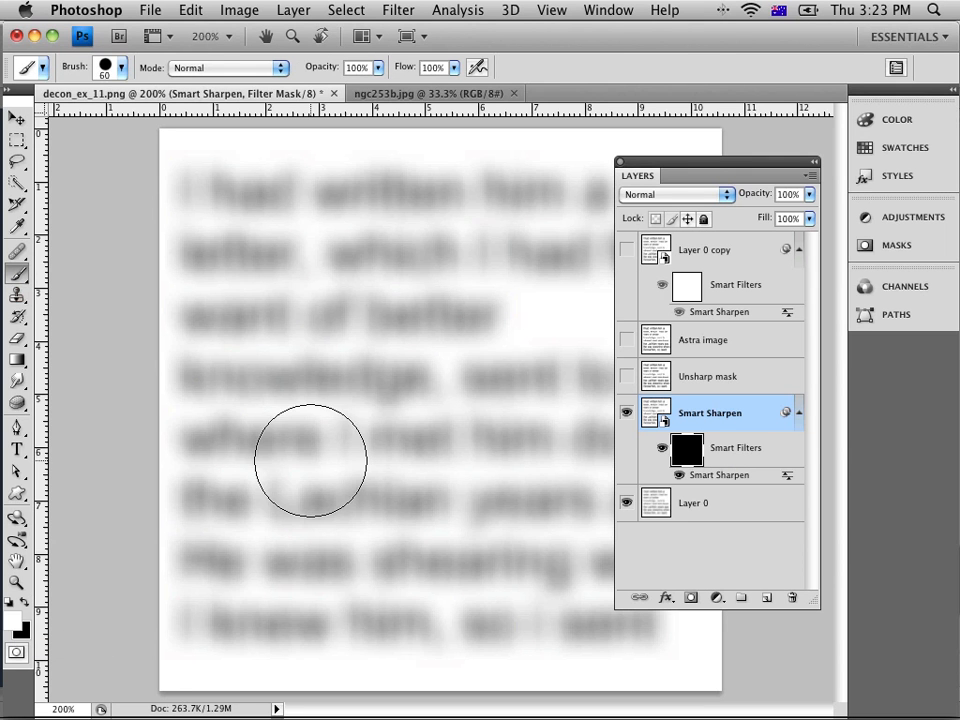
pyautogui.moveTo(546, 456)
pyautogui.mouseDown()
pyautogui.moveTo(507, 410)
pyautogui.moveTo(376, 438)
pyautogui.moveTo(415, 473)
pyautogui.moveTo(505, 411)
pyautogui.moveTo(457, 367)
pyautogui.moveTo(402, 370)
pyautogui.moveTo(372, 493)
pyautogui.moveTo(441, 516)
pyautogui.moveTo(463, 489)
pyautogui.mouseUp()
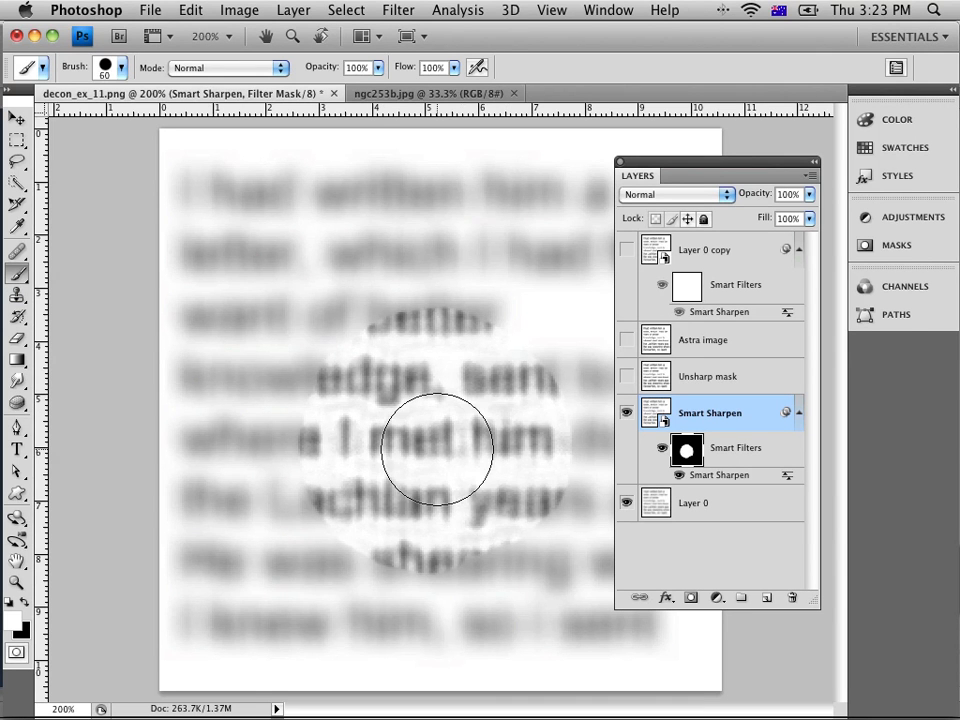
pyautogui.hotkey('shift', '[')
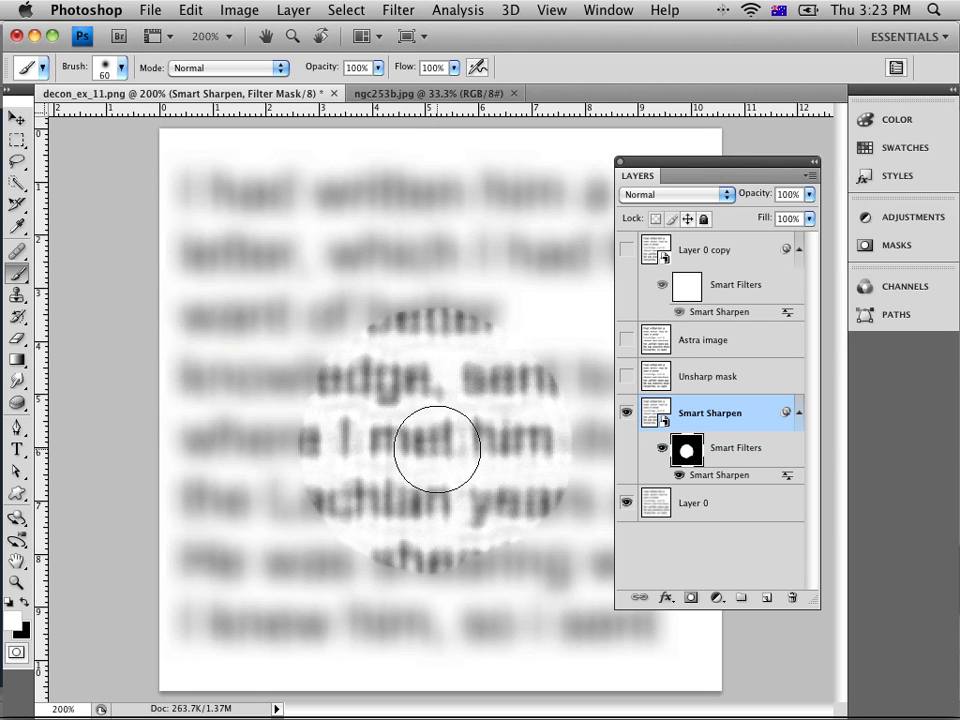
pyautogui.moveTo(437, 450)
pyautogui.mouseDown()
pyautogui.moveTo(482, 336)
pyautogui.moveTo(458, 285)
pyautogui.moveTo(320, 470)
pyautogui.moveTo(322, 495)
pyautogui.moveTo(374, 536)
pyautogui.moveTo(510, 528)
pyautogui.moveTo(518, 341)
pyautogui.moveTo(422, 291)
pyautogui.moveTo(400, 291)
pyautogui.moveTo(381, 493)
pyautogui.moveTo(434, 482)
pyautogui.mouseUp()
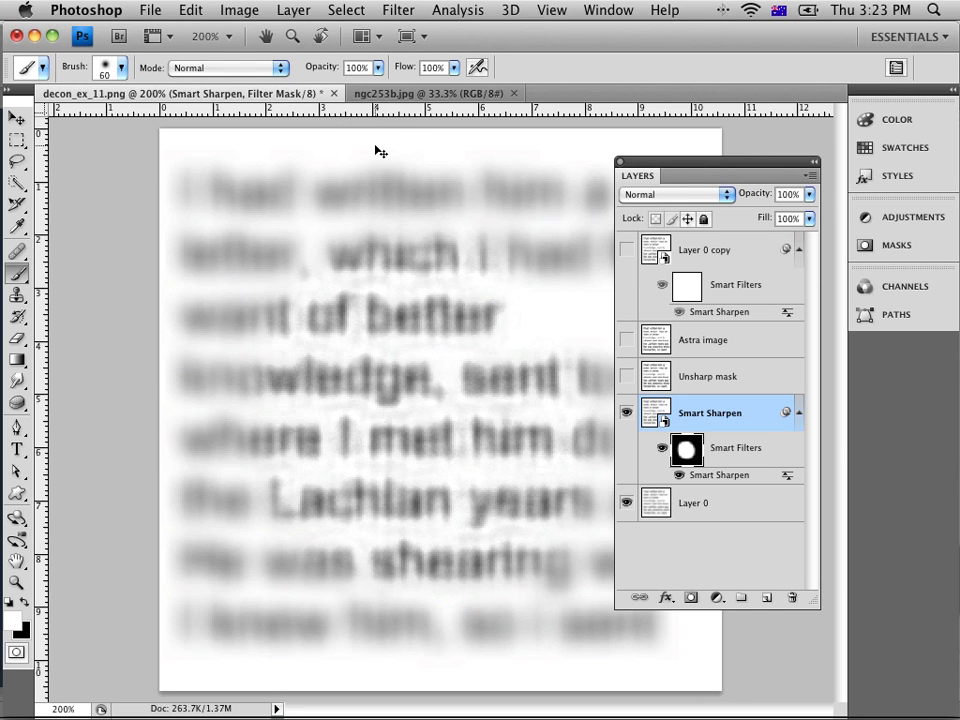
# - Undo the brush strokes and the inversion of the Smart Sharpen filter mask
pyautogui.press('super+z')
pyautogui.press('super+z')
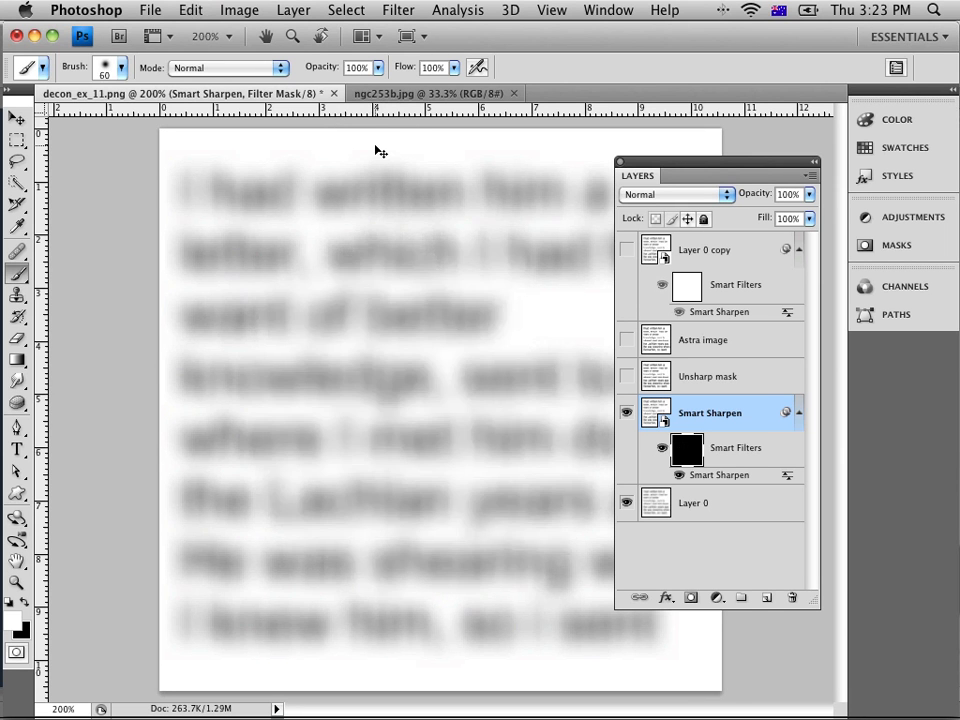
pyautogui.press('super+z')
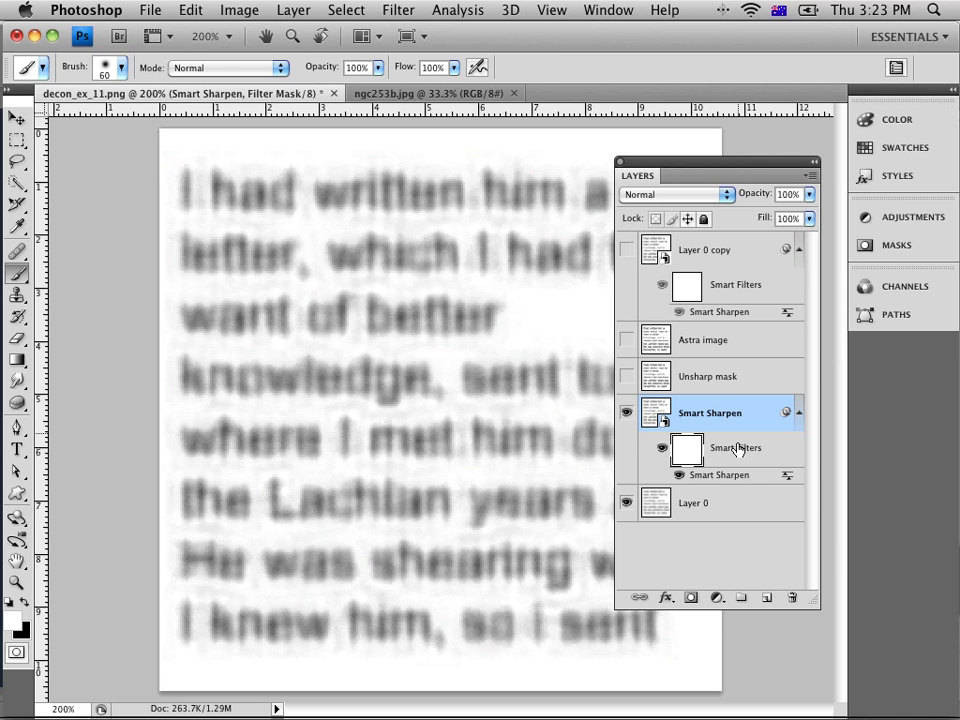
# - Reopen and accept the Smart Sharpen filter settings, and rasterize the Smart Sharpen smart object
pyautogui.doubleClick(725, 478)
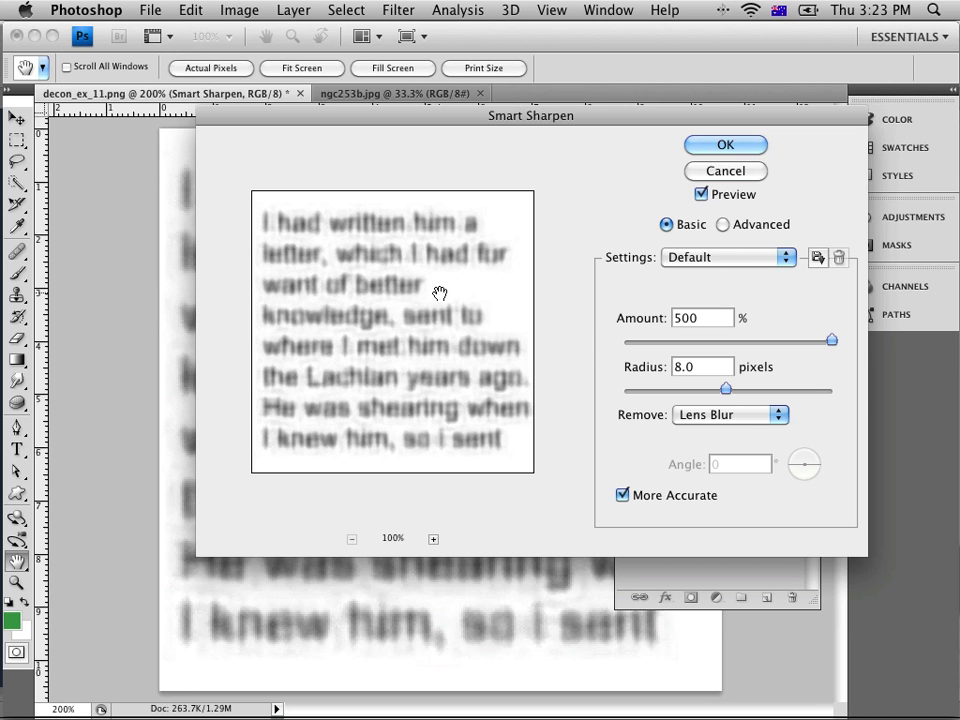
pyautogui.click(742, 150)
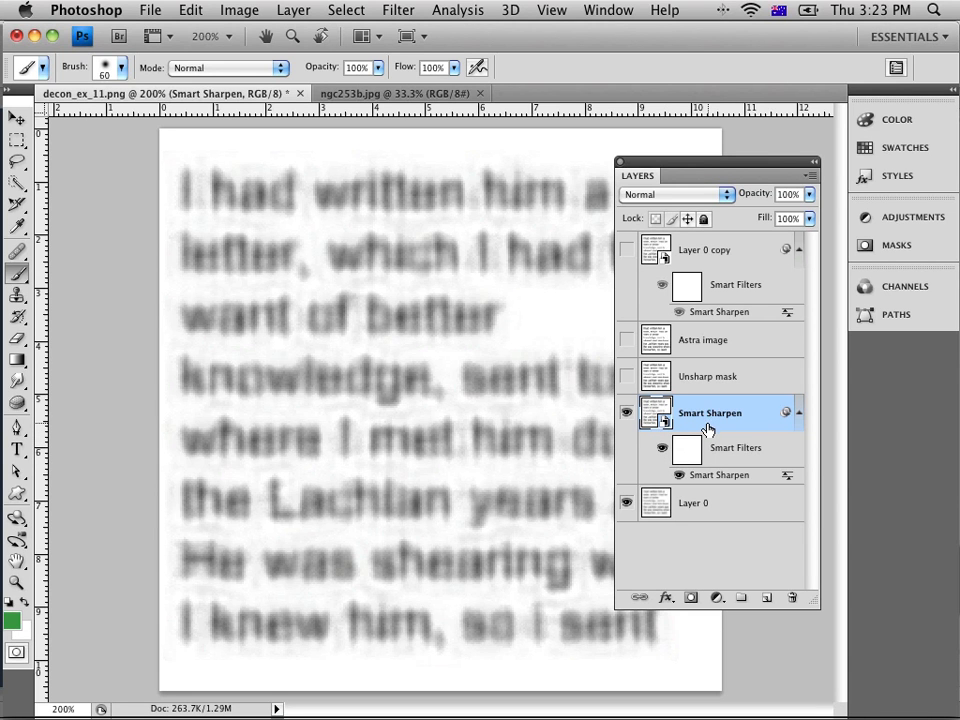
pyautogui.click(811, 176)
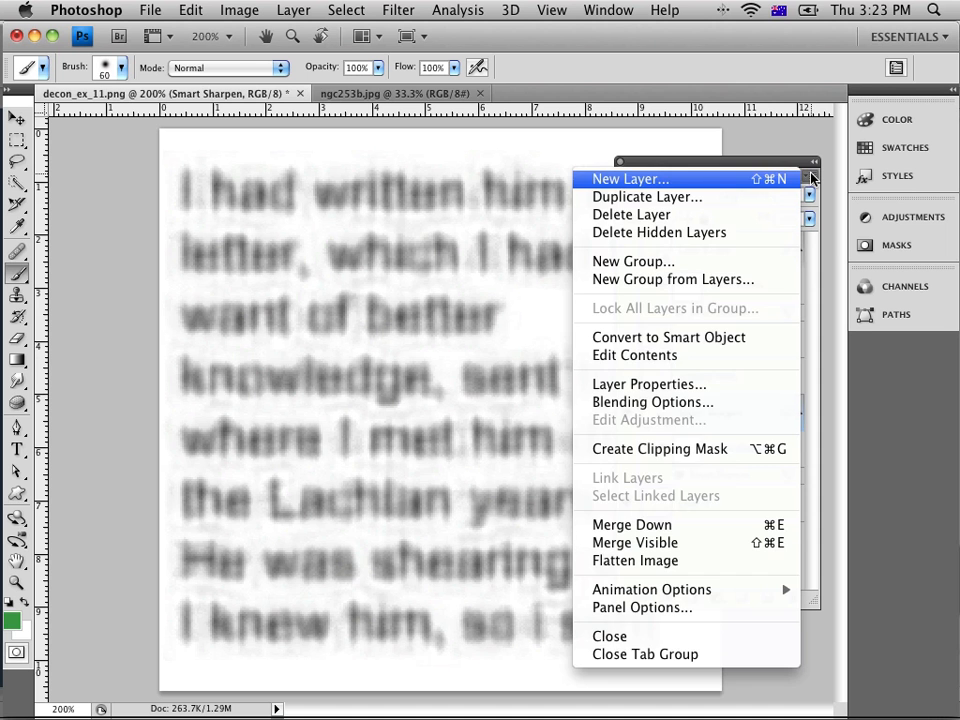
pyautogui.click(728, 165)
pyautogui.click(207, 11)
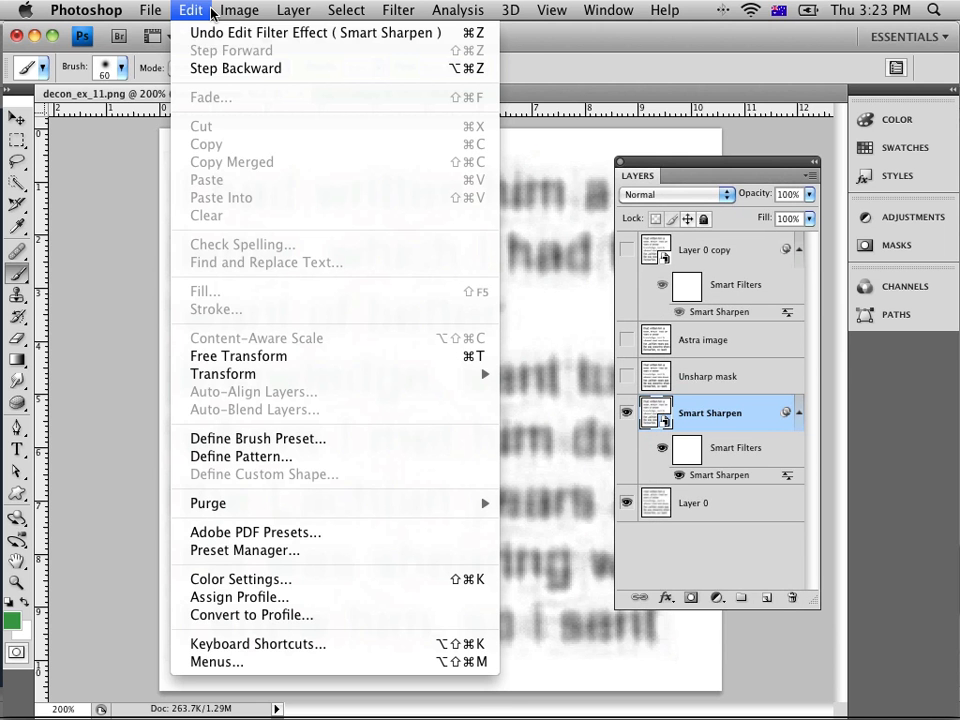
pyautogui.moveTo(293, 10)
pyautogui.moveTo(343, 356)
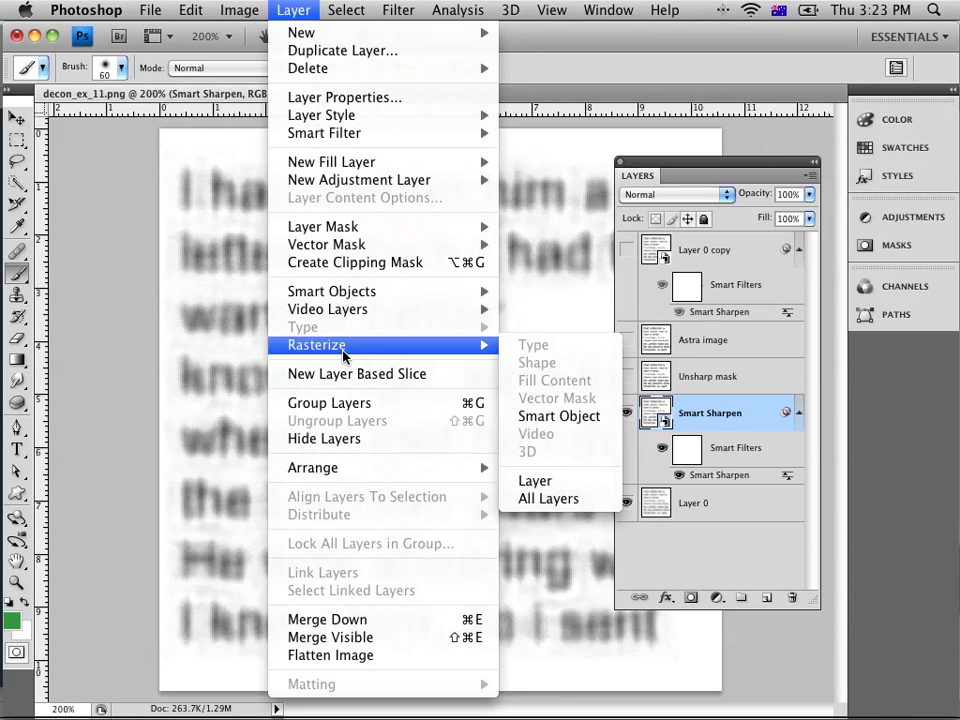
pyautogui.click(555, 416)
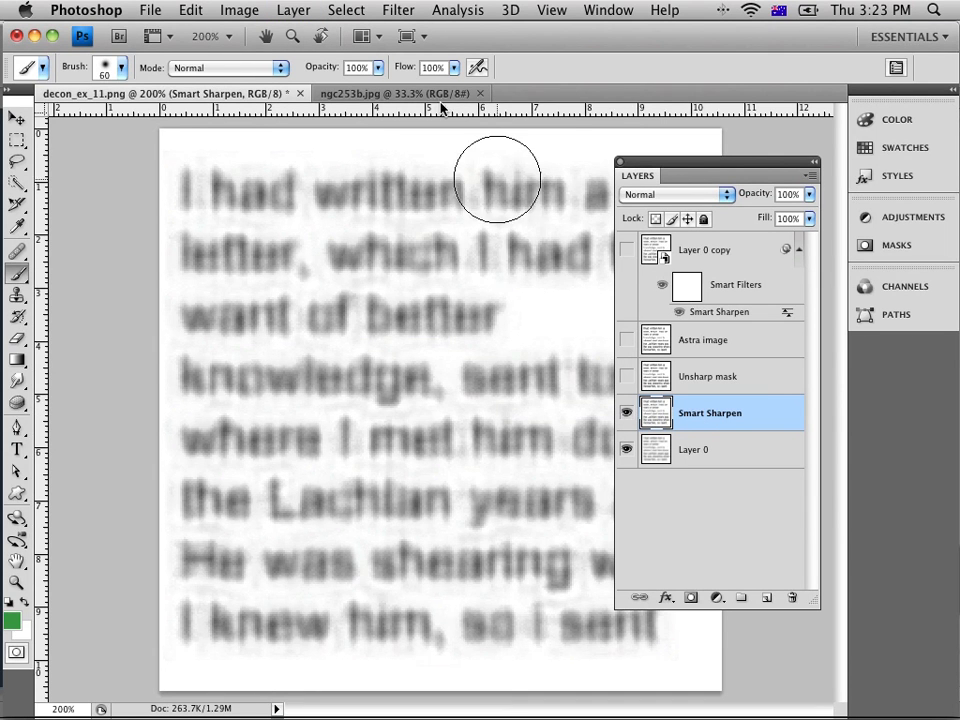
# - Try a second Smart Sharpen pass on the rasterized layer with a reduced Fade opacity, and undo it
pyautogui.click(397, 10)
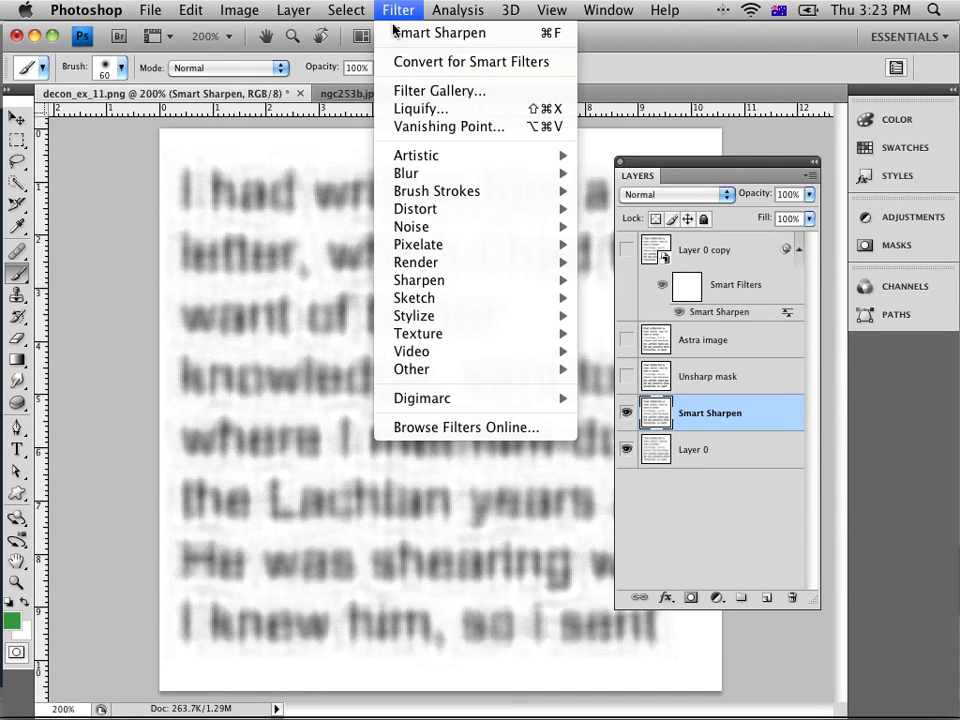
pyautogui.click(396, 33)
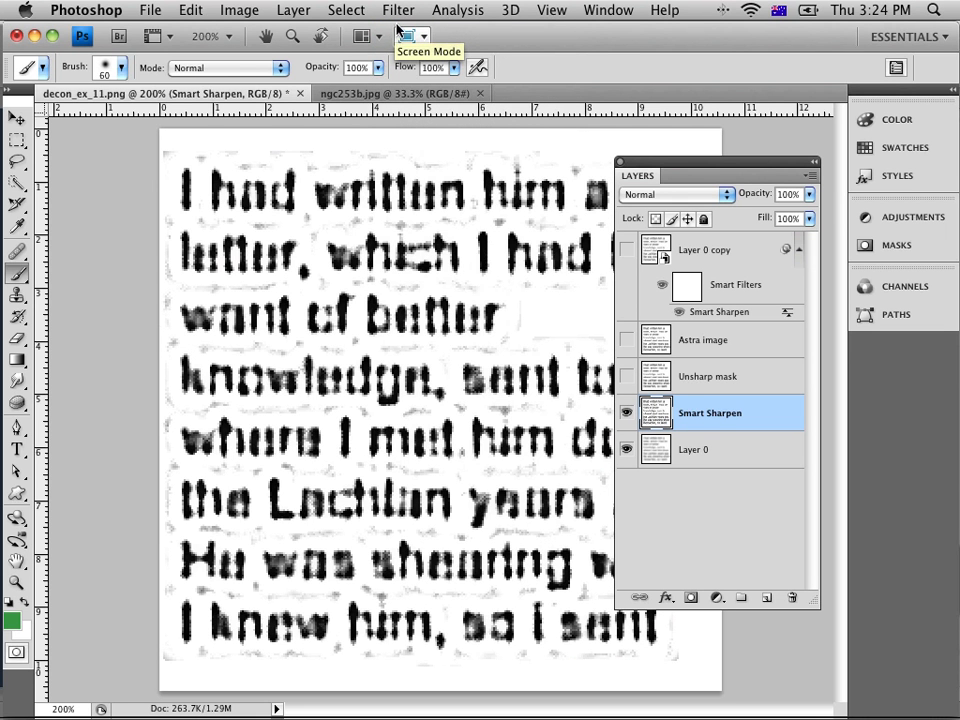
pyautogui.click(403, 11)
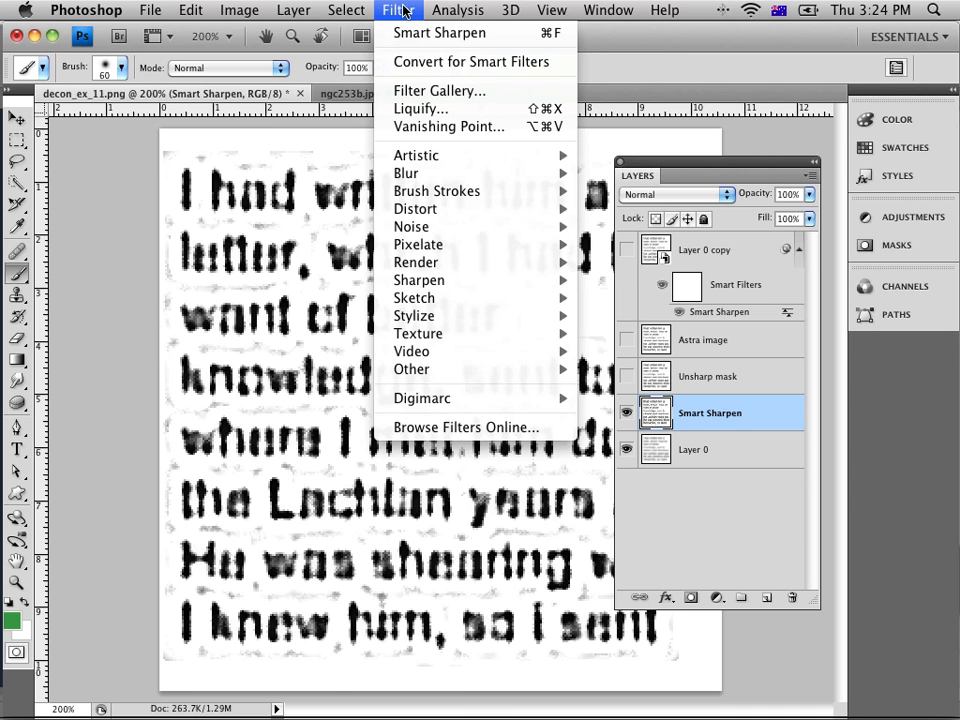
pyautogui.moveTo(293, 11)
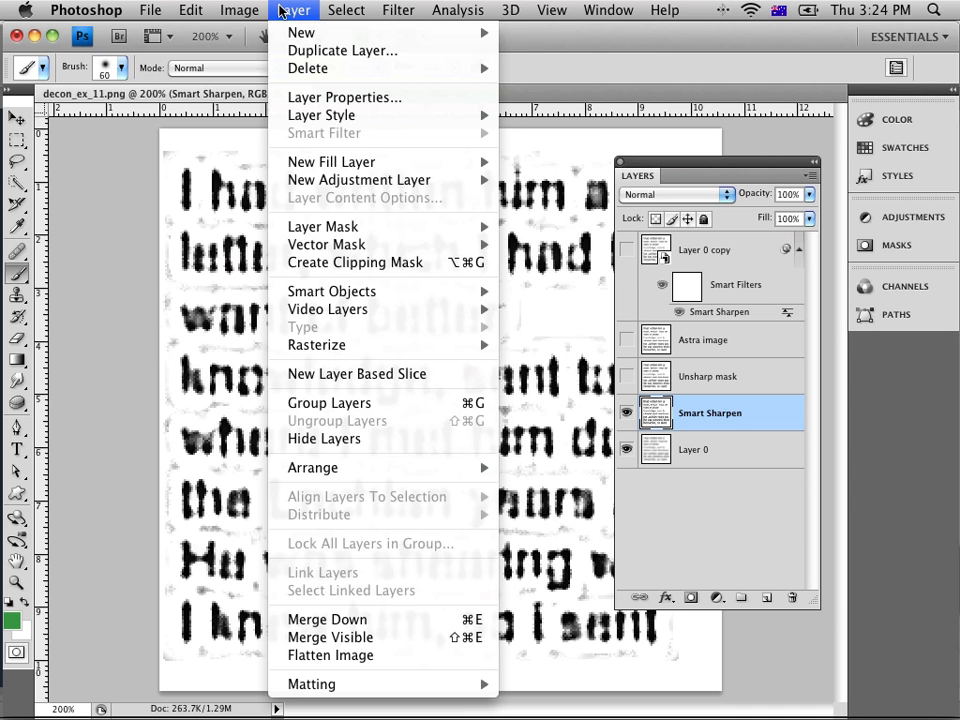
pyautogui.moveTo(190, 11)
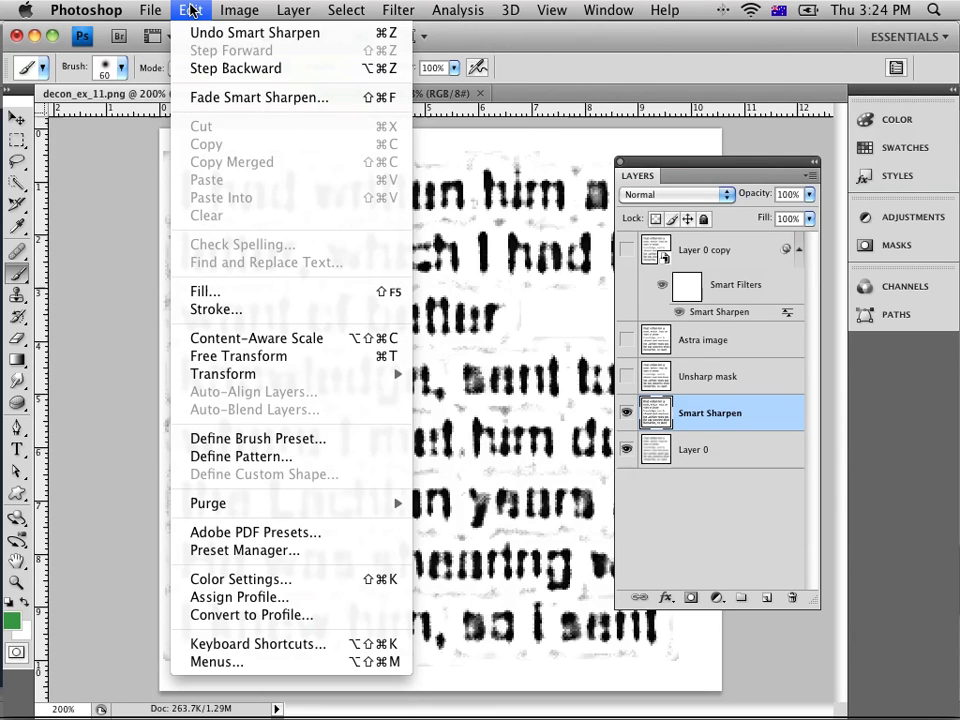
pyautogui.click(206, 98)
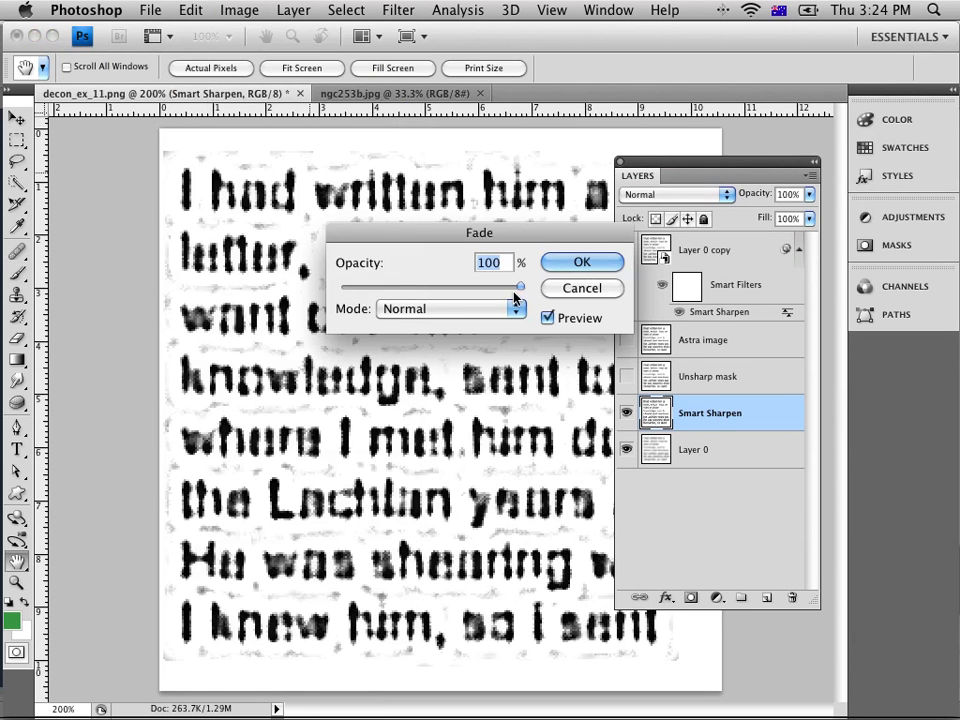
pyautogui.moveTo(519, 287); pyautogui.dragTo(451, 289)
pyautogui.click(581, 261)
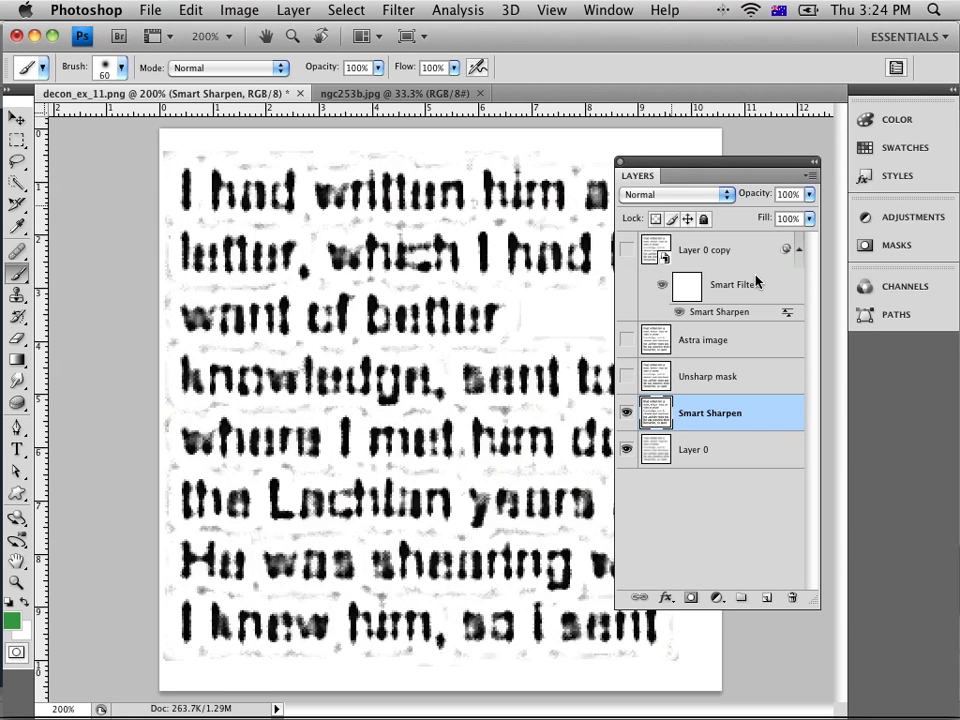
pyautogui.press('super+z')
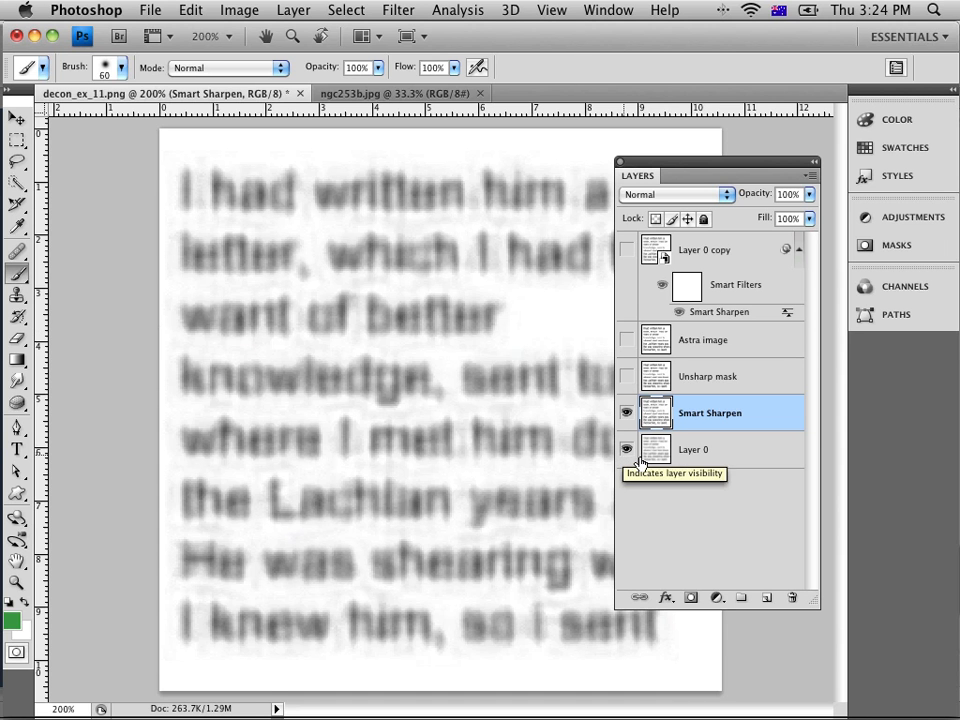
# - Apply Smart Sharpen again to the Smart Sharpen layer at Amount 283% and Radius 4.0 pixels
pyautogui.click(413, 14)
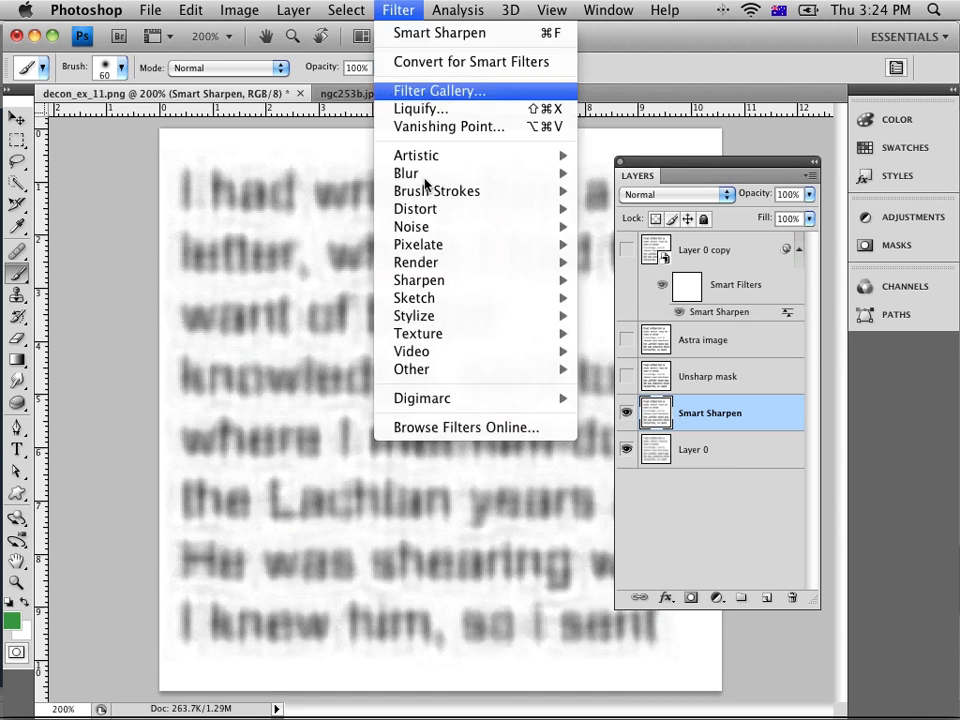
pyautogui.moveTo(437, 284)
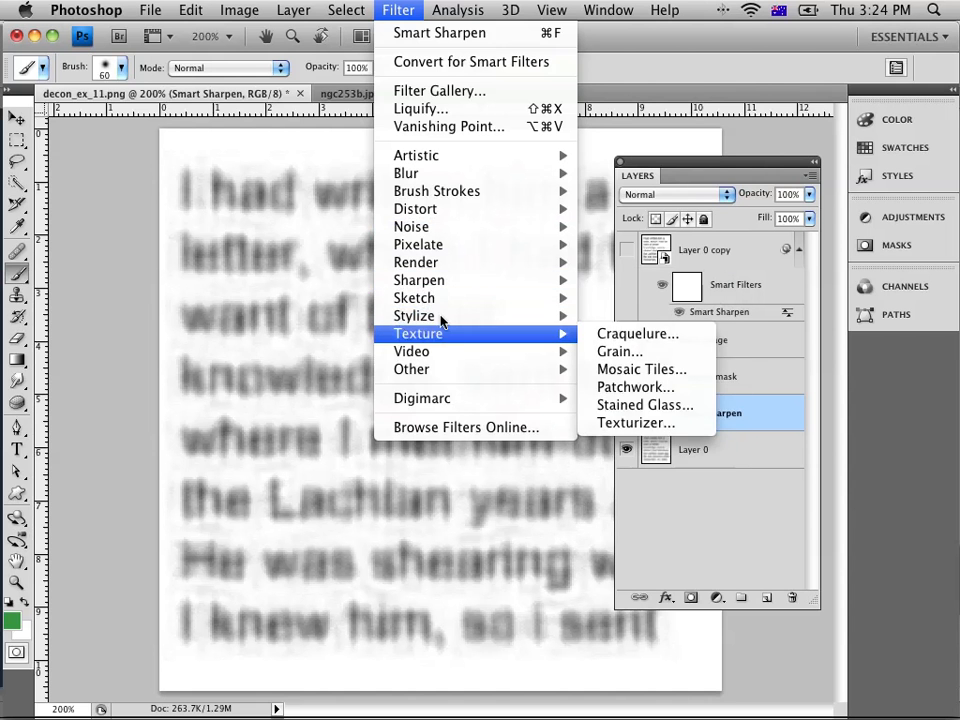
pyautogui.moveTo(439, 306)
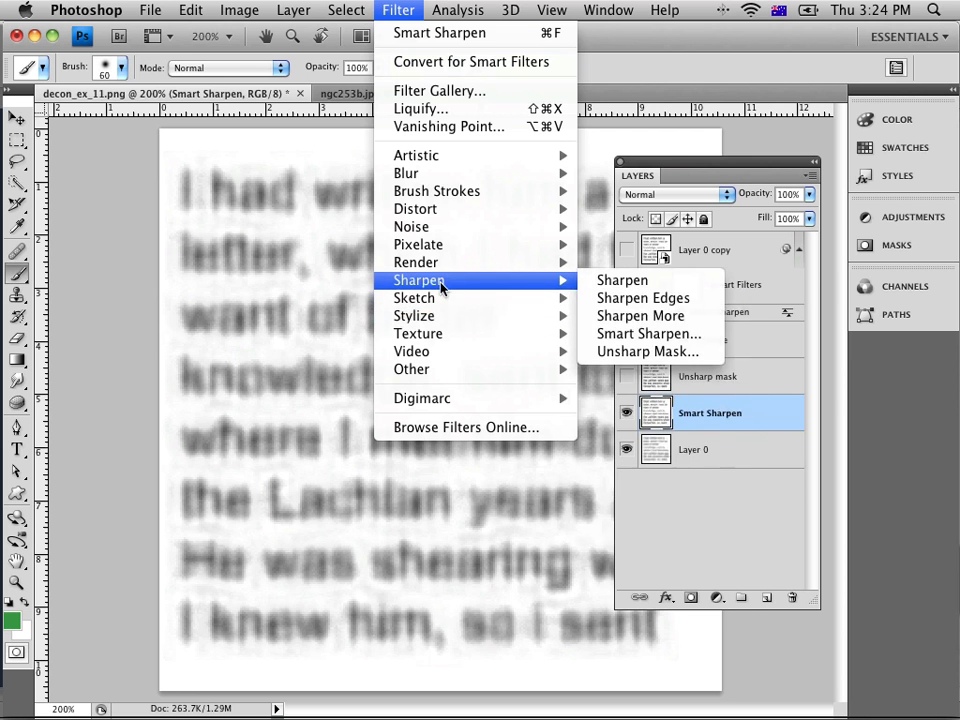
pyautogui.click(630, 340)
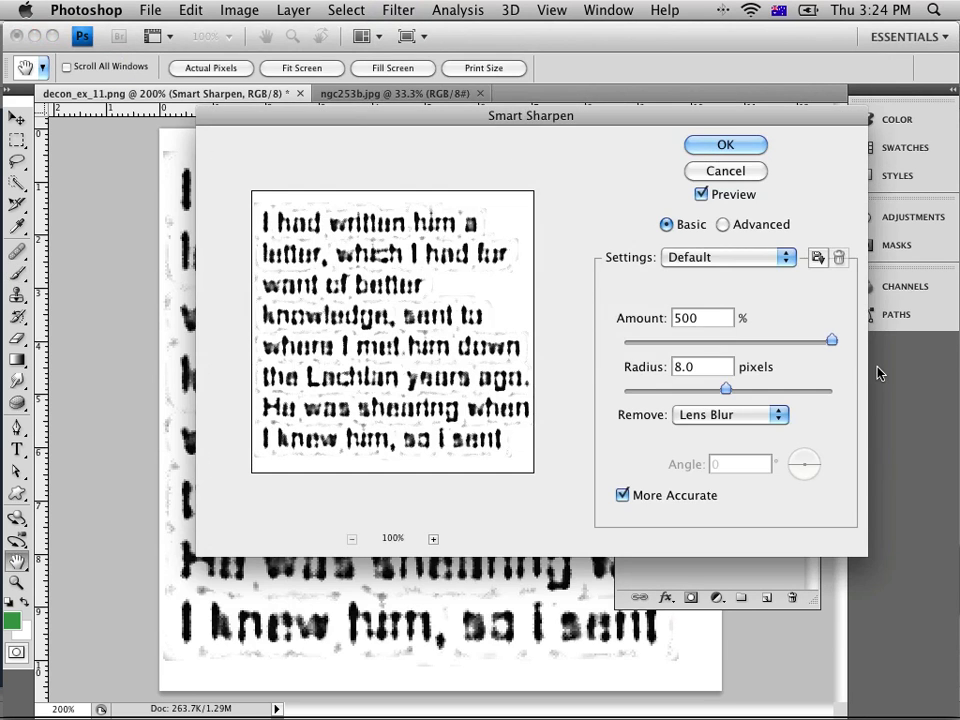
pyautogui.moveTo(832, 340); pyautogui.dragTo(796, 341)
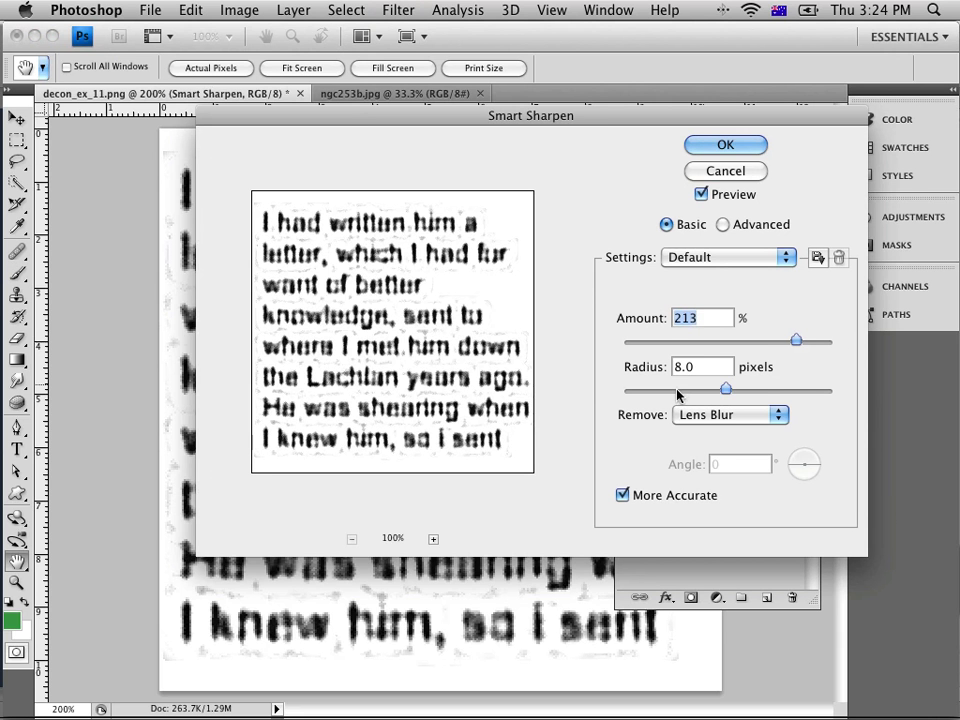
pyautogui.moveTo(677, 392); pyautogui.dragTo(700, 391)
pyautogui.moveTo(702, 393); pyautogui.dragTo(705, 393)
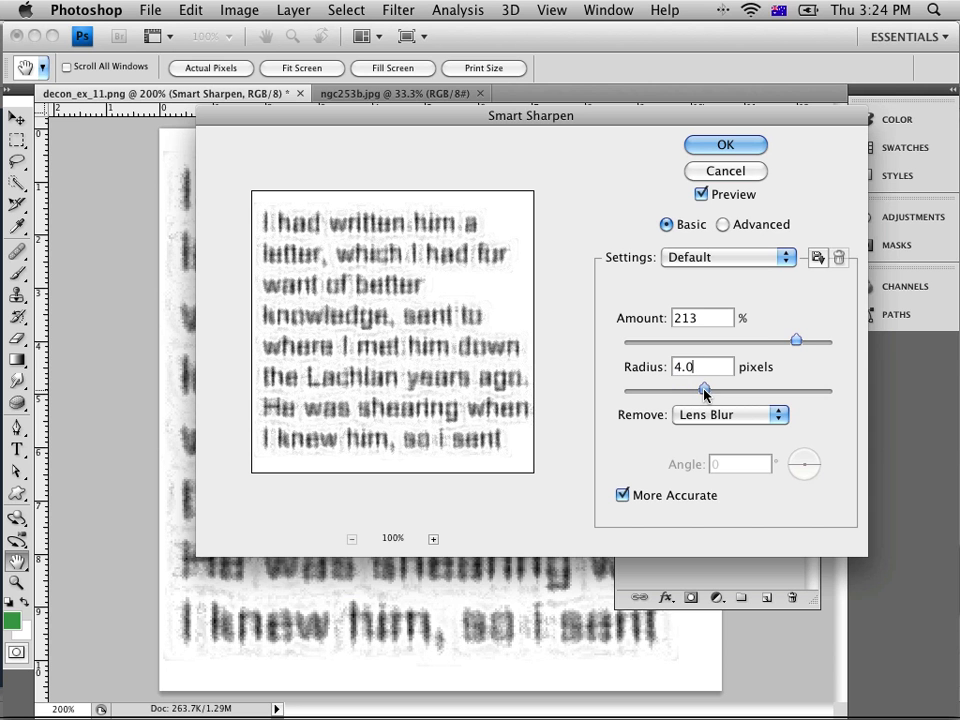
pyautogui.moveTo(796, 344)
pyautogui.mouseDown()
pyautogui.moveTo(835, 347)
pyautogui.moveTo(742, 344)
pyautogui.moveTo(812, 347)
pyautogui.mouseUp()
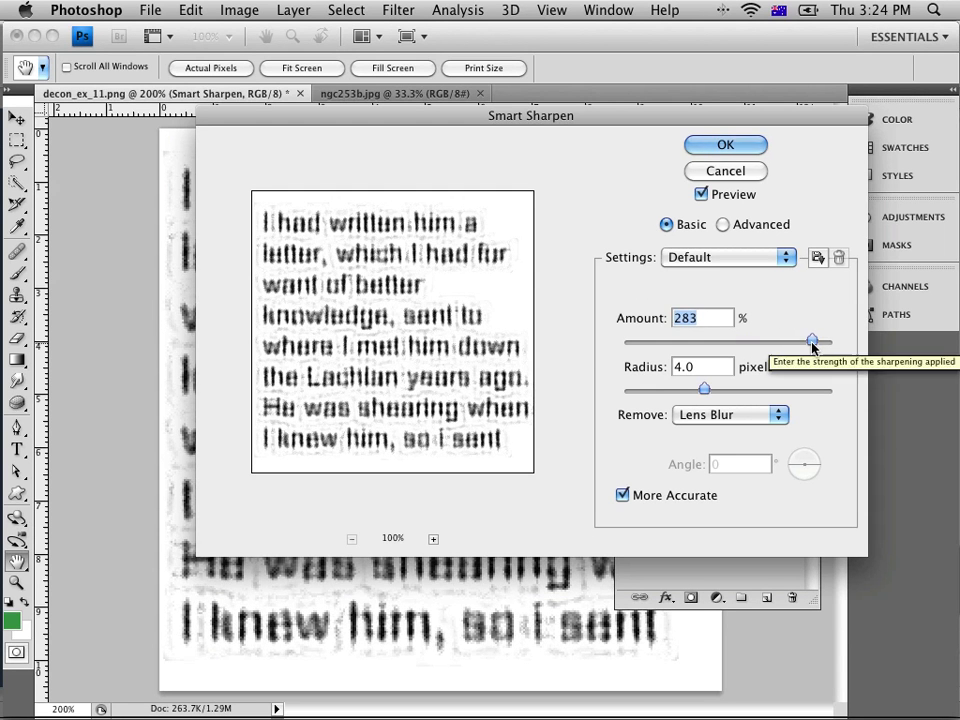
pyautogui.click(725, 145)
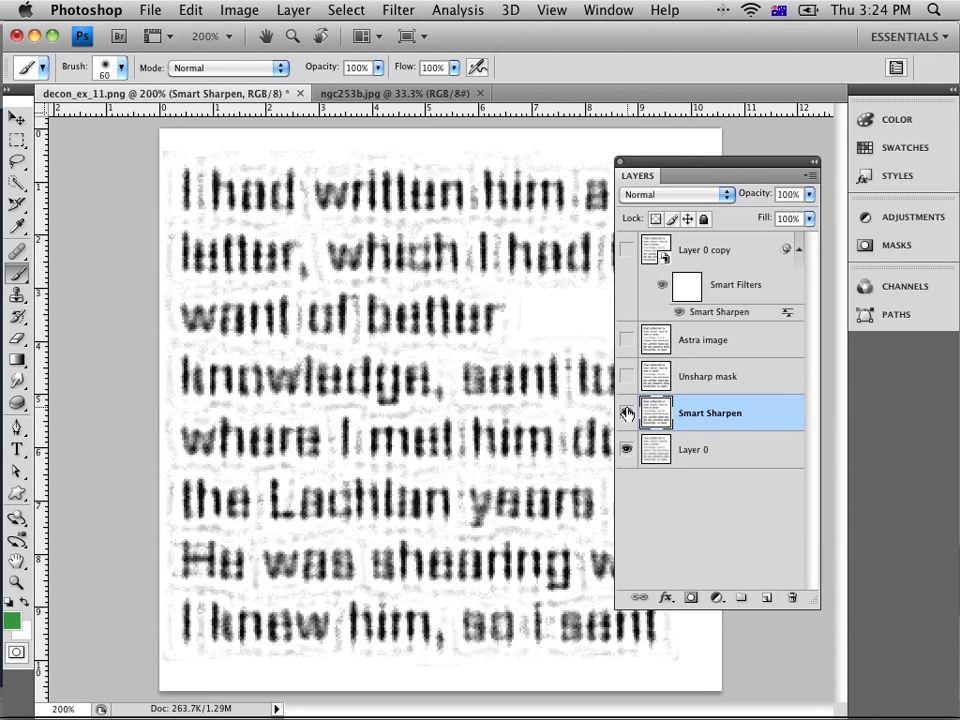
# - Show and hide the Astra image layer to compare it with the Smart Sharpen layer, and hide Smart Sharpen
pyautogui.click(627, 341)
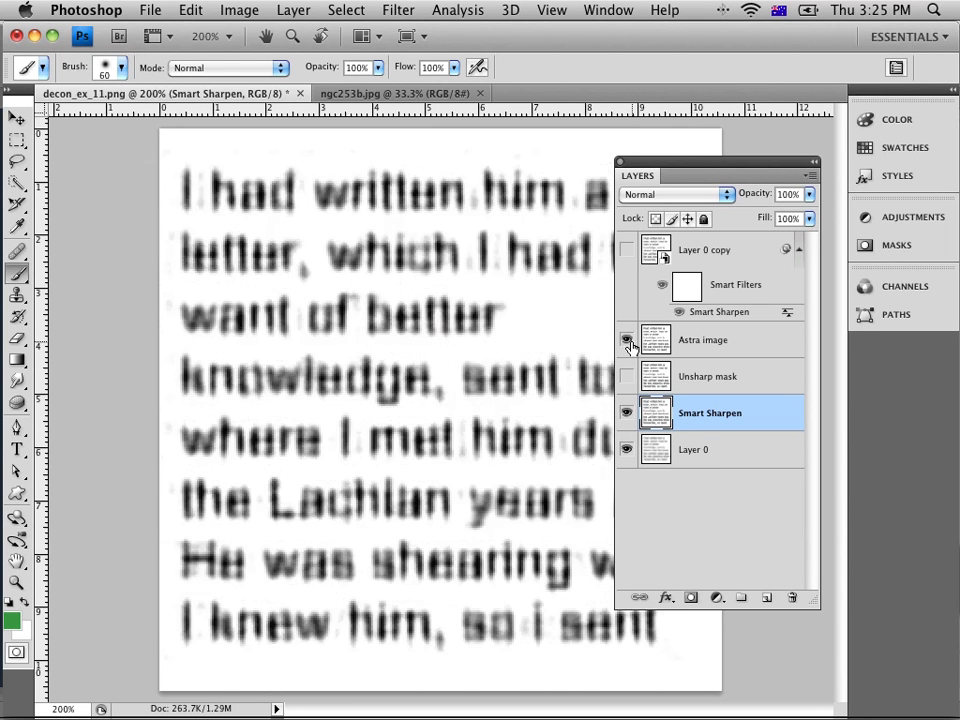
pyautogui.click(627, 341)
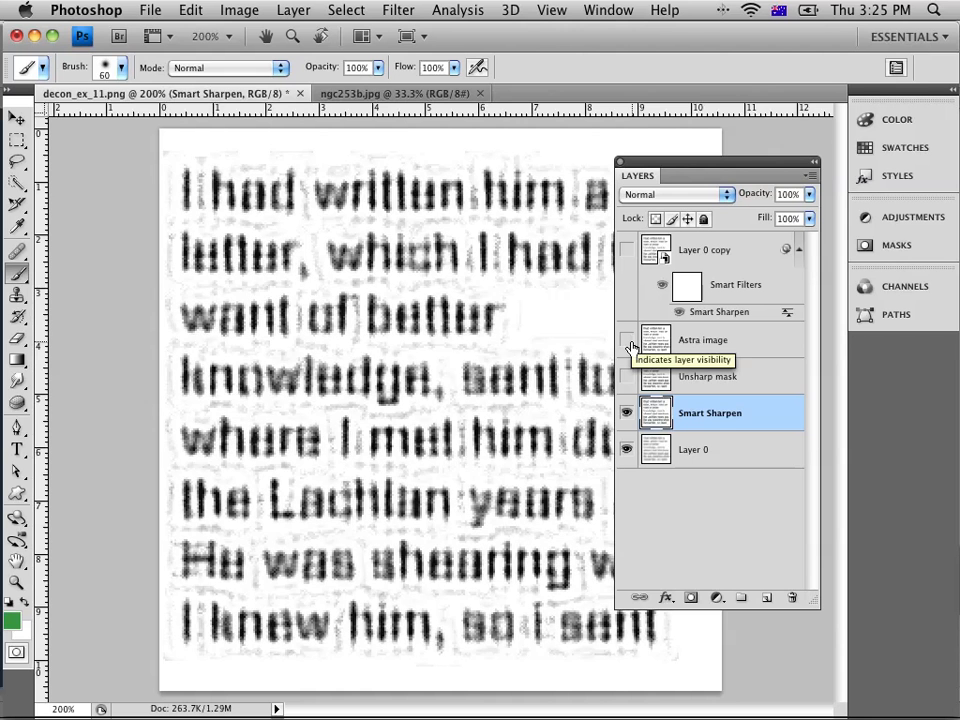
pyautogui.click(628, 342)
pyautogui.click(628, 342)
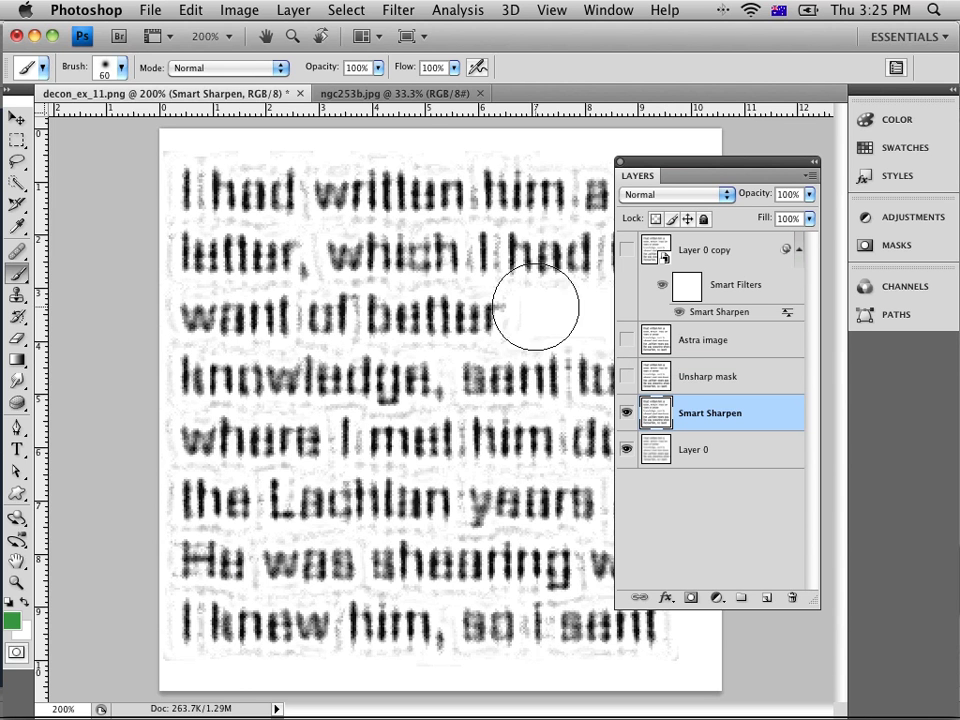
pyautogui.click(626, 423)
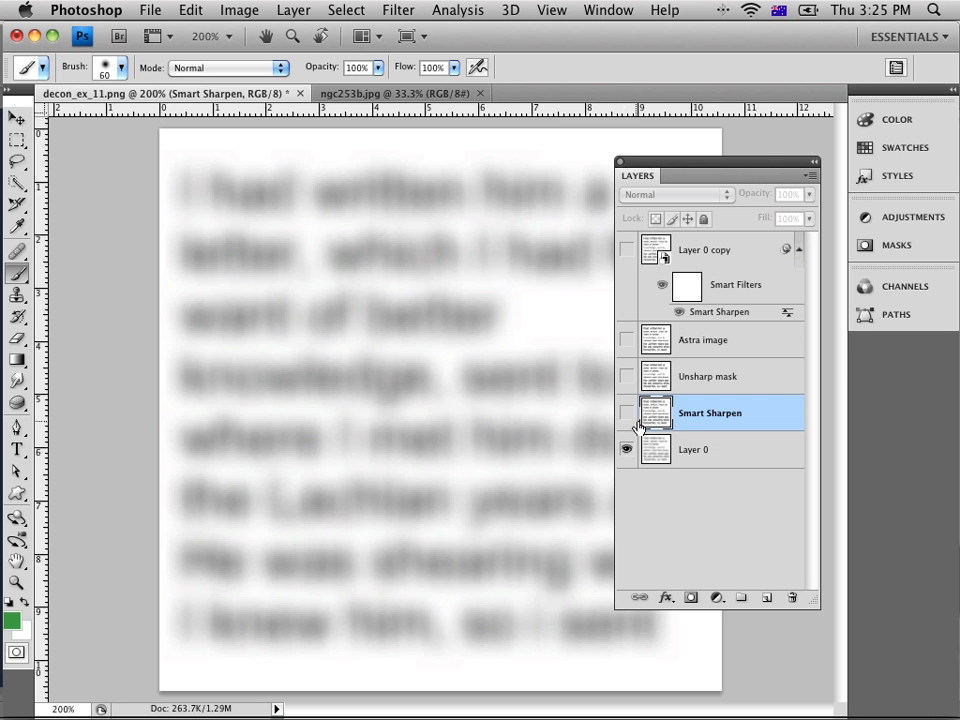
# - Duplicate the background layer of the ngc253b.jpg galaxy image and convert the copy to a smart object
pyautogui.click(420, 93)
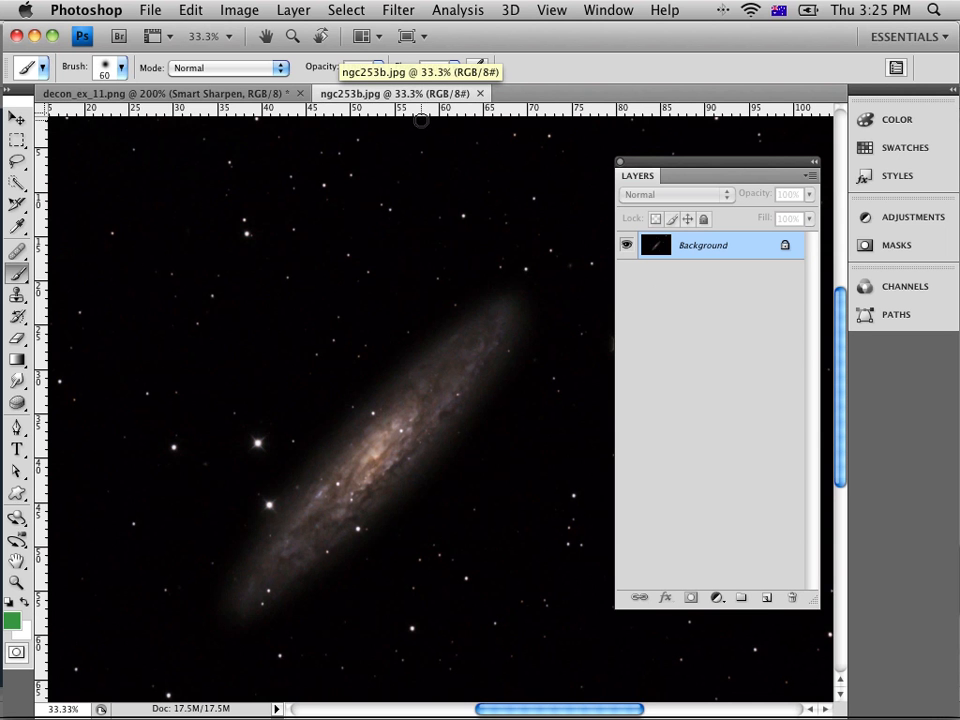
pyautogui.keyDown('super'); pyautogui.click(384, 485); pyautogui.keyUp('super')
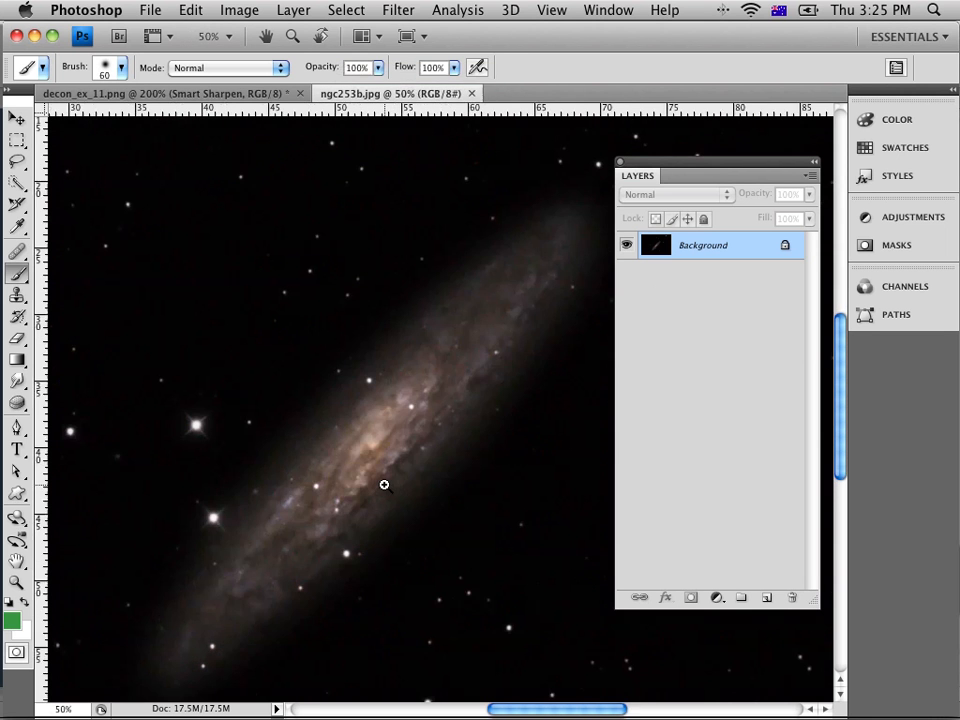
pyautogui.keyDown('super'); pyautogui.click(384, 485); pyautogui.keyUp('super')
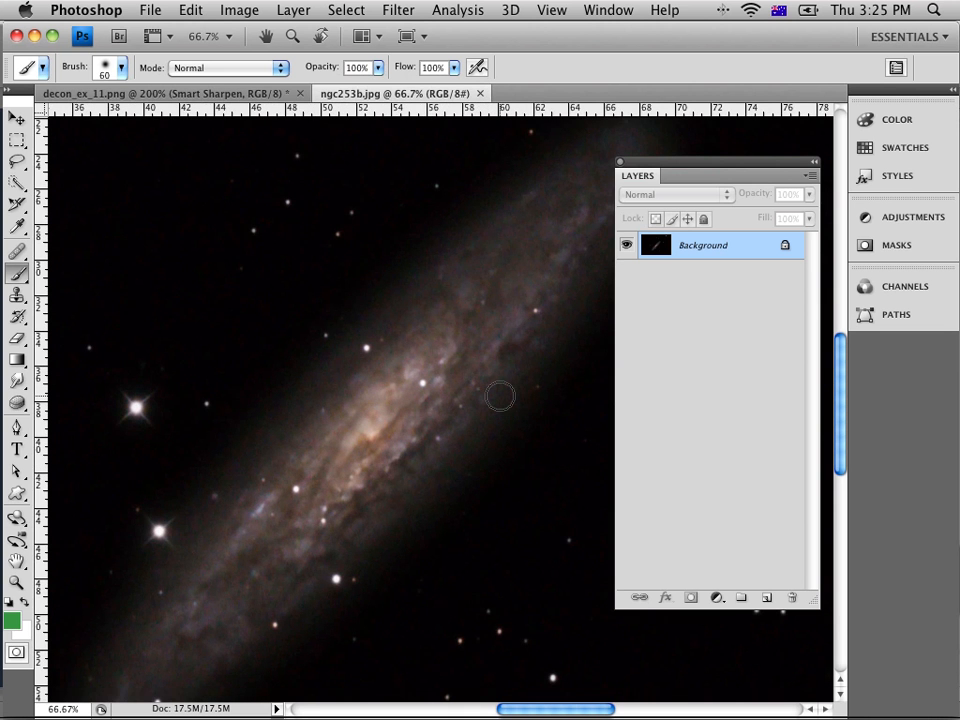
pyautogui.moveTo(398, 473)
pyautogui.mouseDown()
pyautogui.moveTo(476, 283)
pyautogui.moveTo(480, 362)
pyautogui.mouseUp()
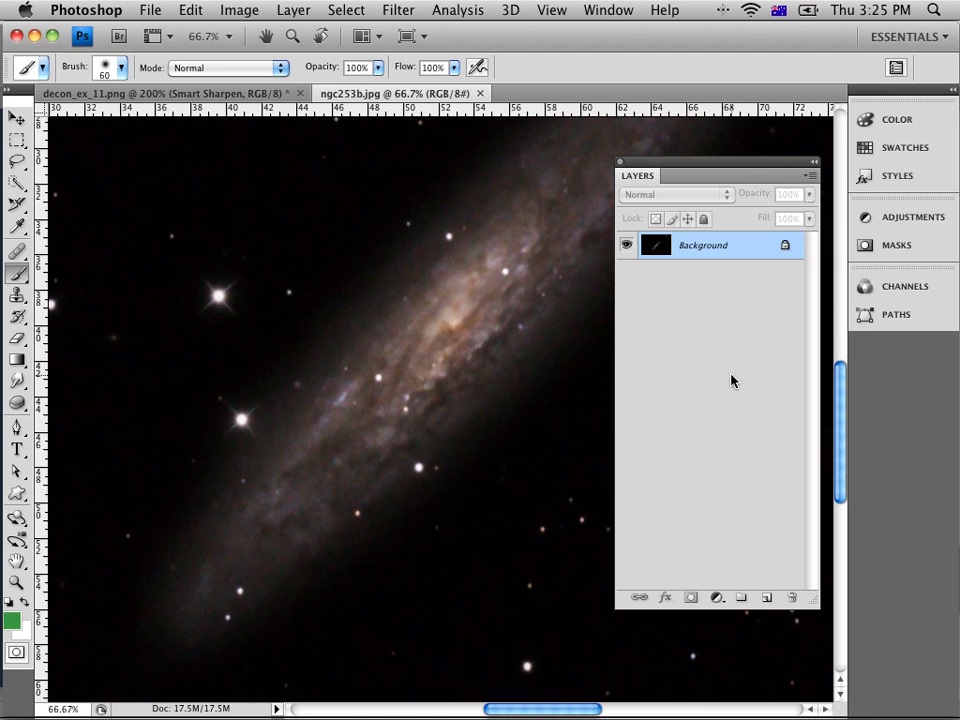
pyautogui.press('super+j')
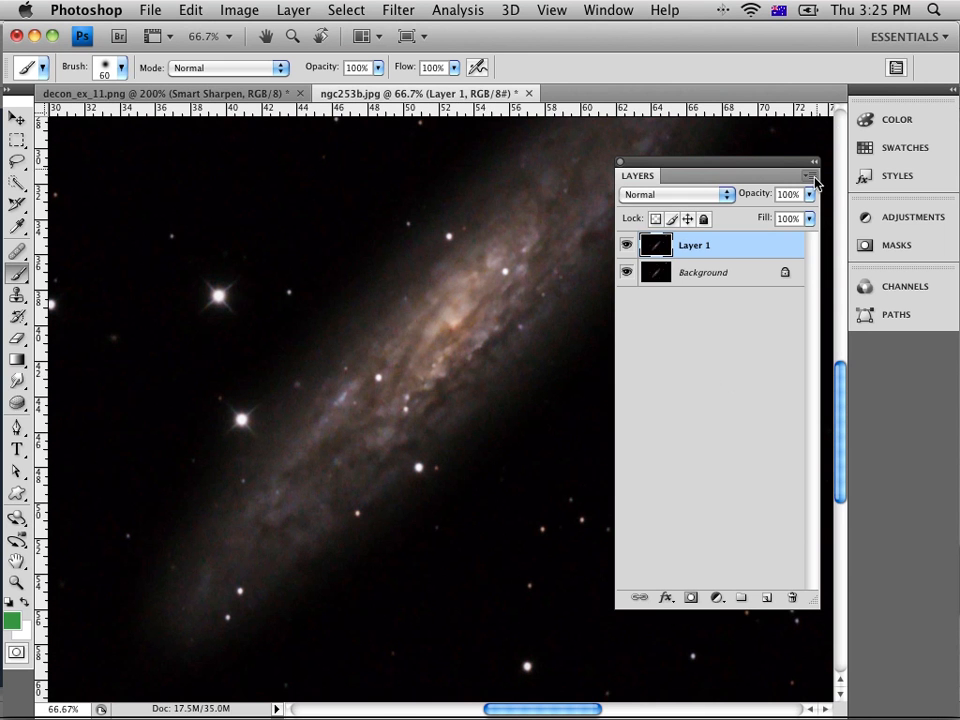
pyautogui.click(813, 176)
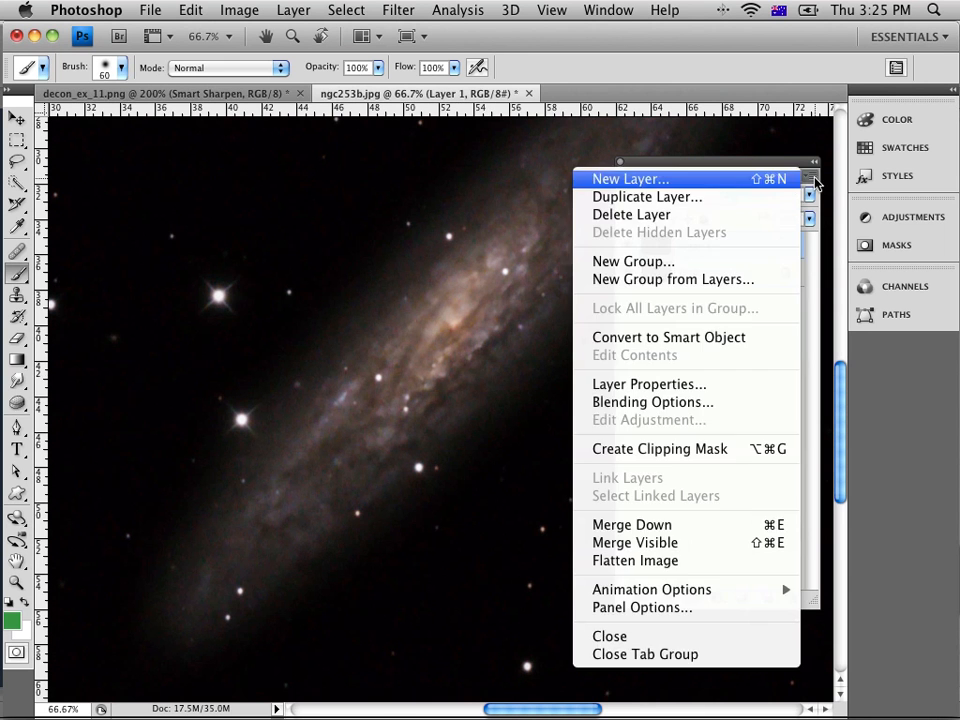
pyautogui.click(727, 341)
# - Open Smart Sharpen for the galaxy smart object and try an Amount of 127% with a Radius of 2.1 pixels
pyautogui.click(398, 10)
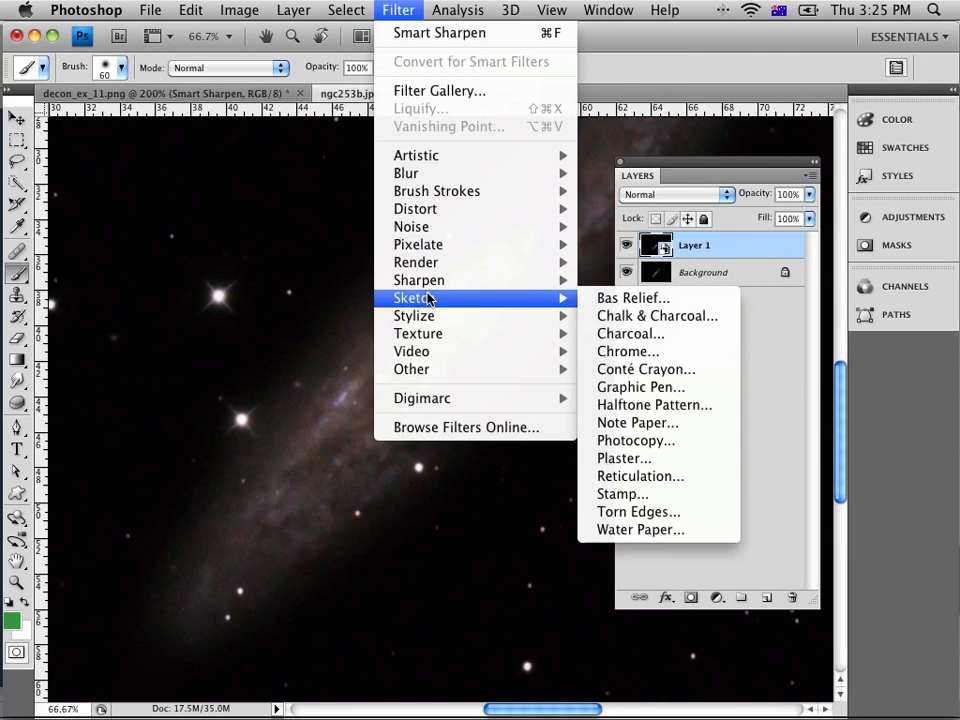
pyautogui.moveTo(428, 287)
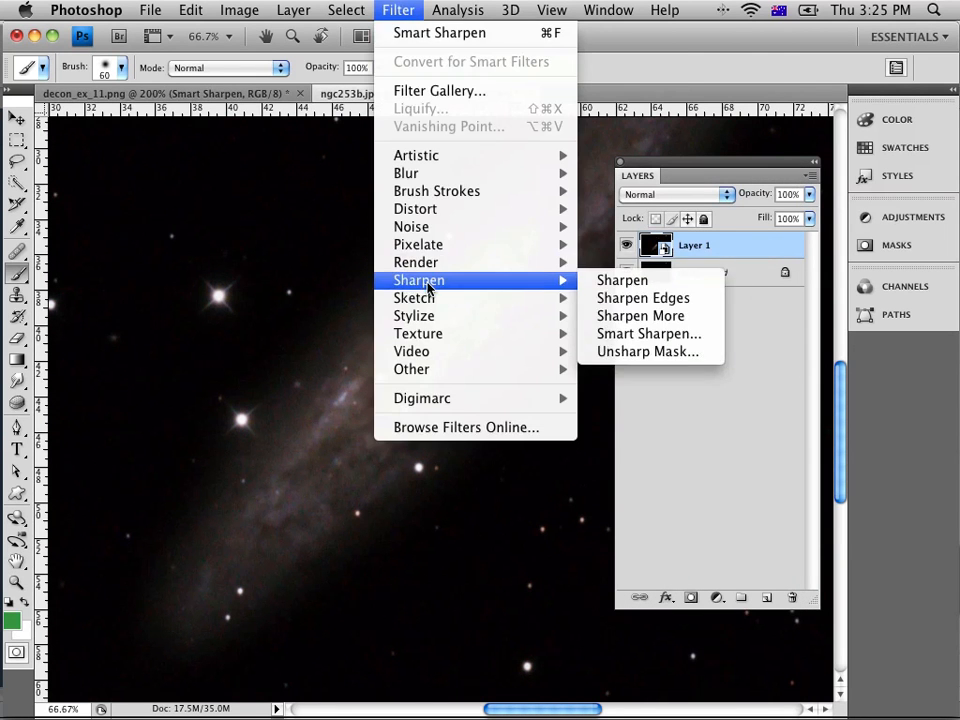
pyautogui.click(636, 334)
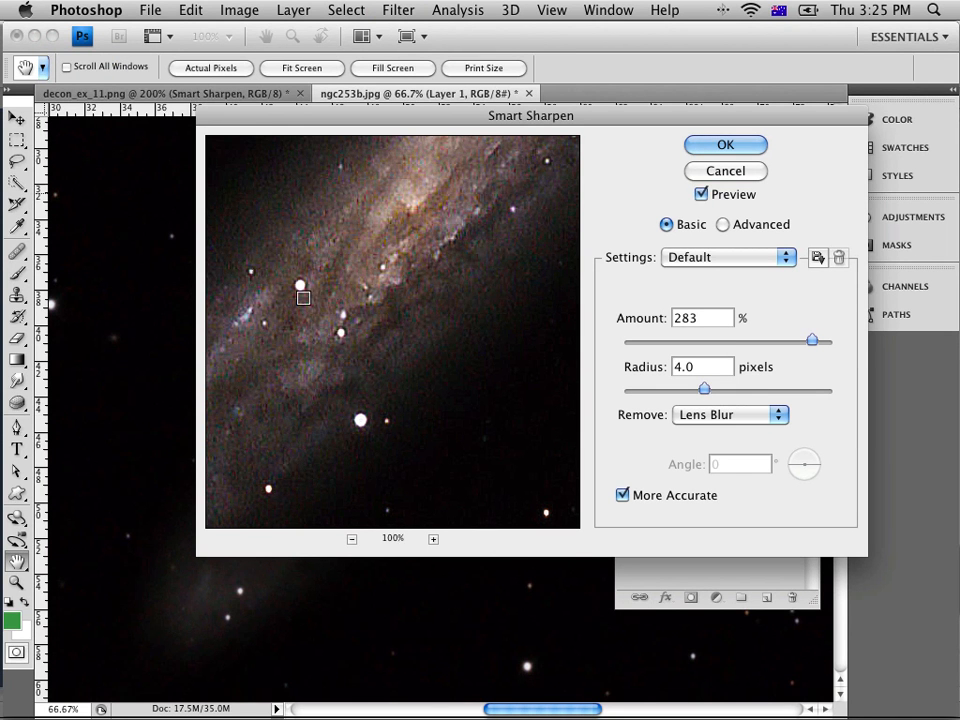
pyautogui.click(350, 298)
pyautogui.click(766, 342)
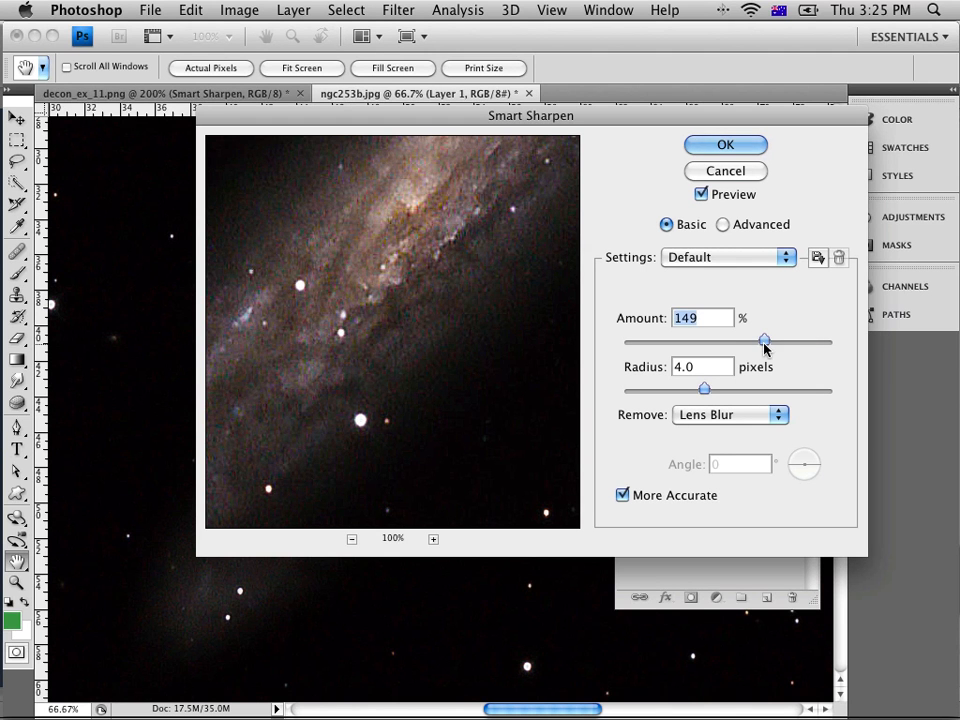
pyautogui.moveTo(758, 342); pyautogui.dragTo(752, 342)
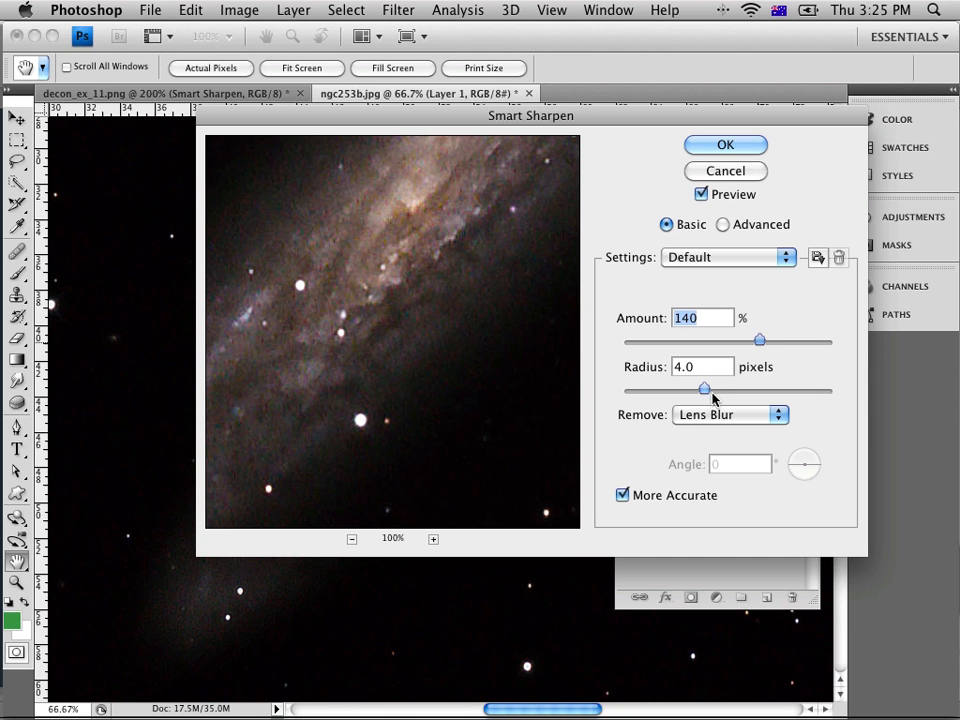
pyautogui.write('127')
pyautogui.press('Tab')
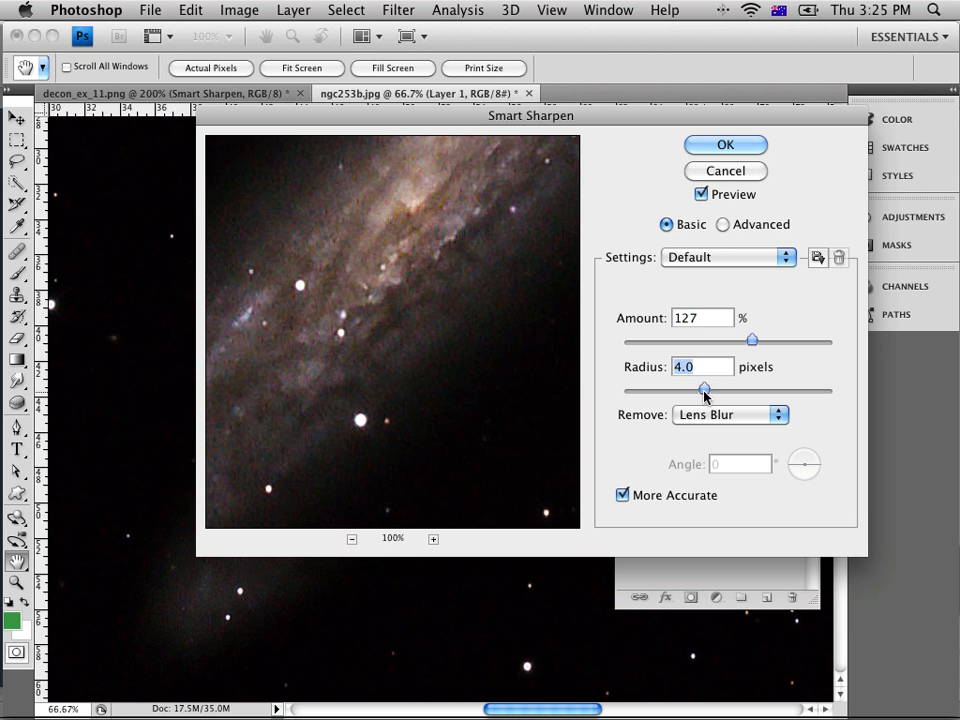
pyautogui.moveTo(704, 391); pyautogui.dragTo(676, 391)
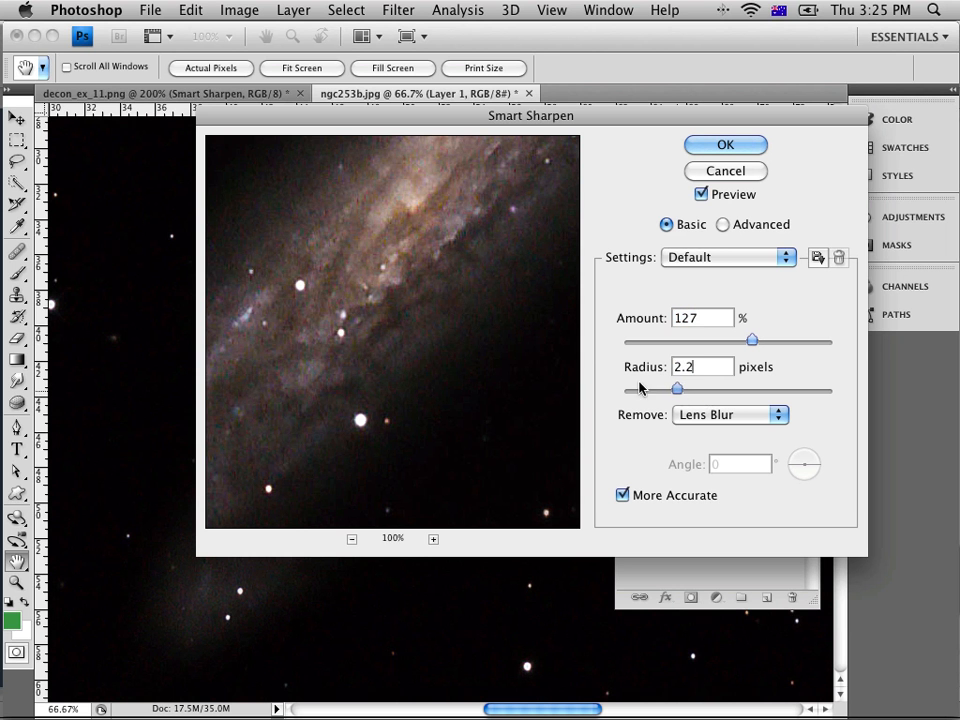
pyautogui.press('Down')
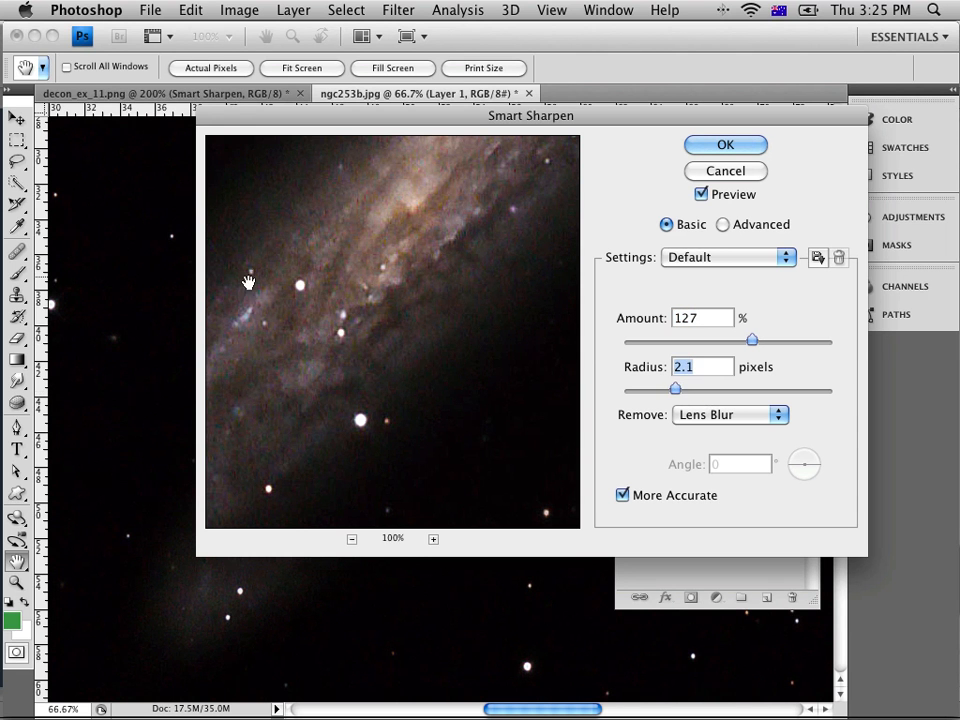
# - Set the Smart Sharpen Radius to 2.7 pixels and the Amount to 150%, and apply the filter
pyautogui.click(306, 304)
pyautogui.click(684, 390)
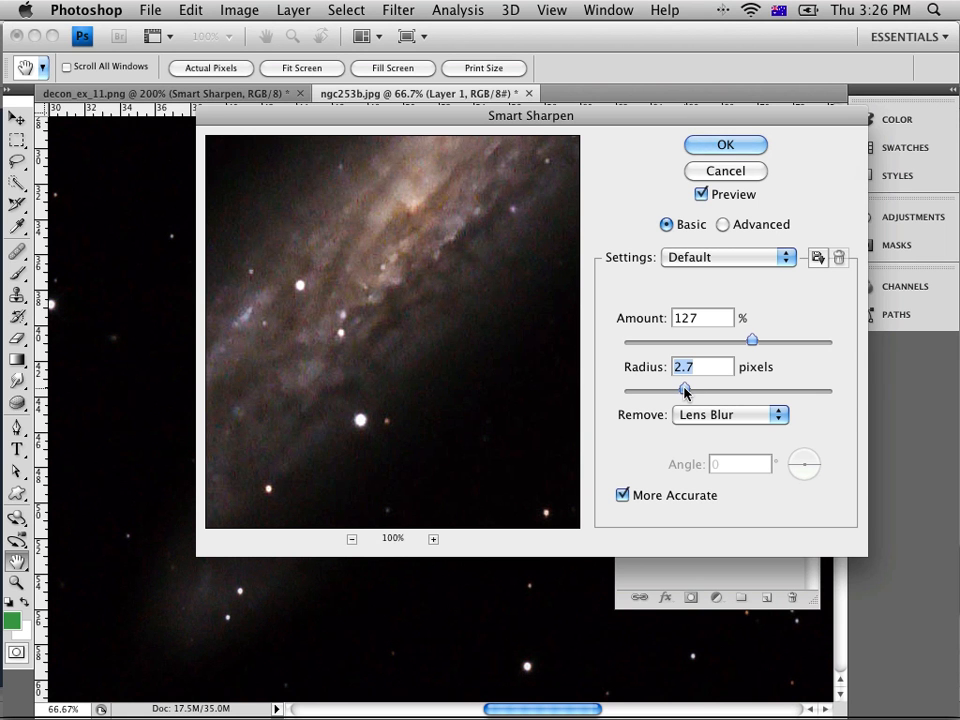
pyautogui.click(765, 342)
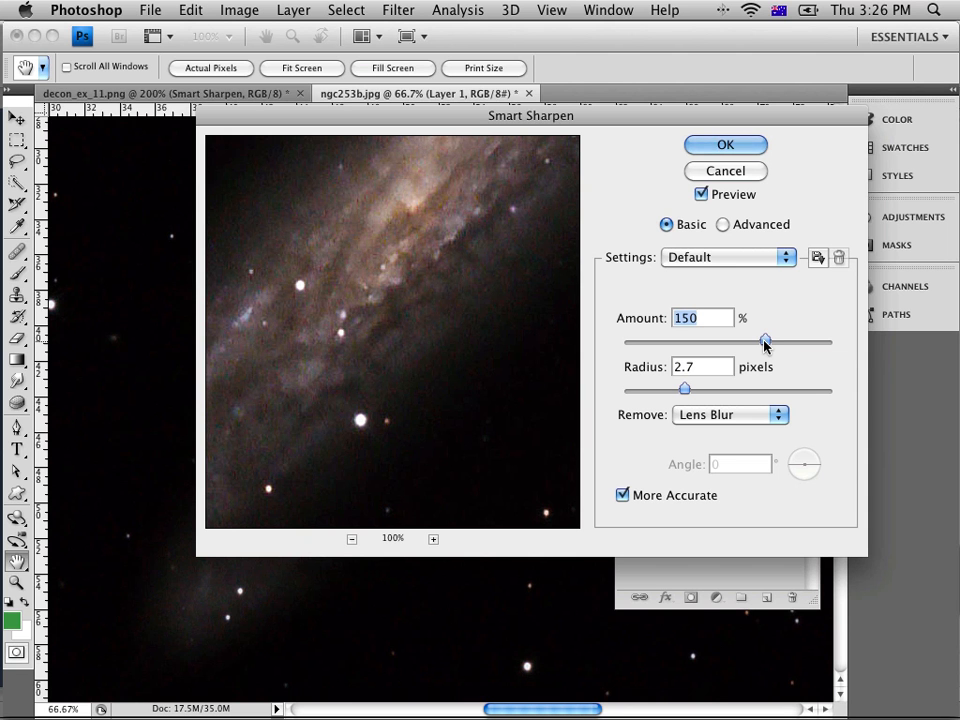
pyautogui.click(725, 144)
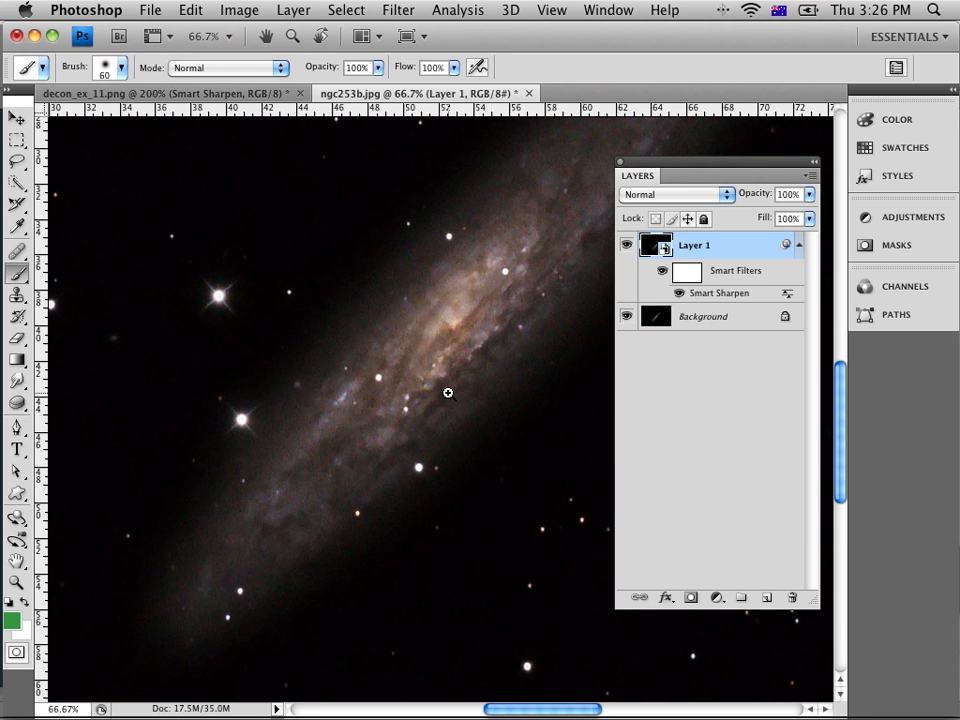
# - Compare the galaxy at 100% with the sharpened layer hidden and shown, inspect its lower part, and fit the image on screen
pyautogui.keyDown('super'); pyautogui.click(448, 392); pyautogui.keyUp('super')
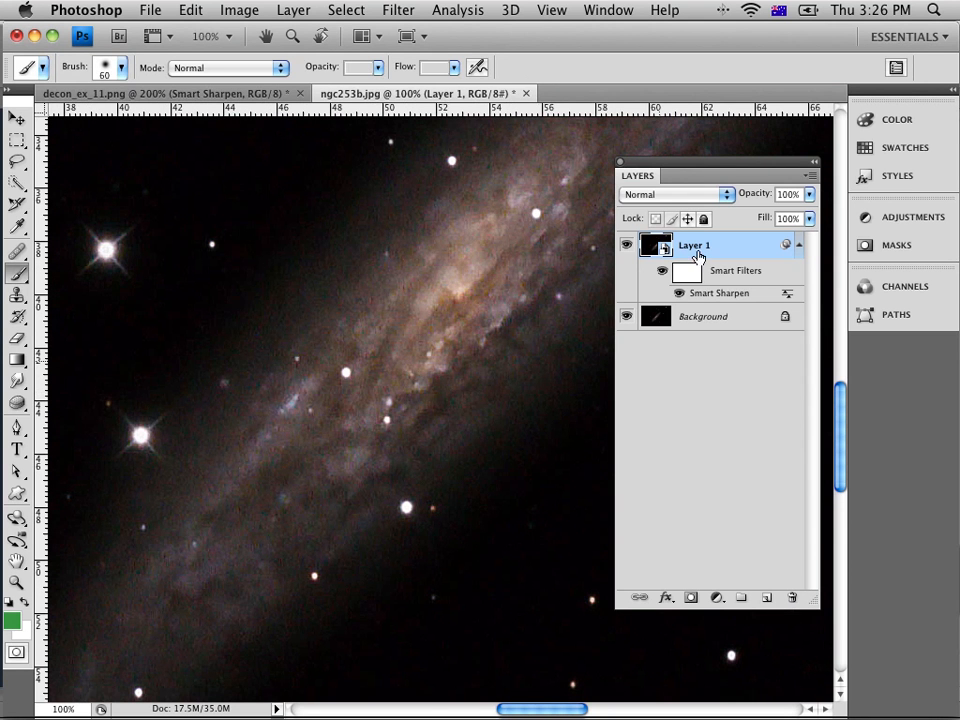
pyautogui.click(627, 245)
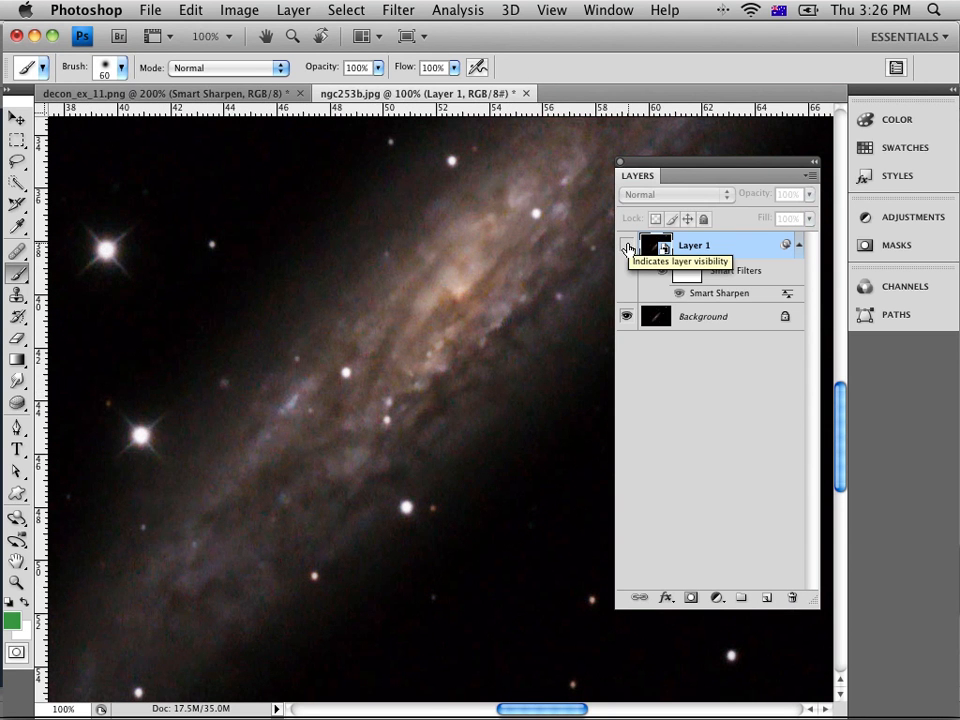
pyautogui.click(627, 245)
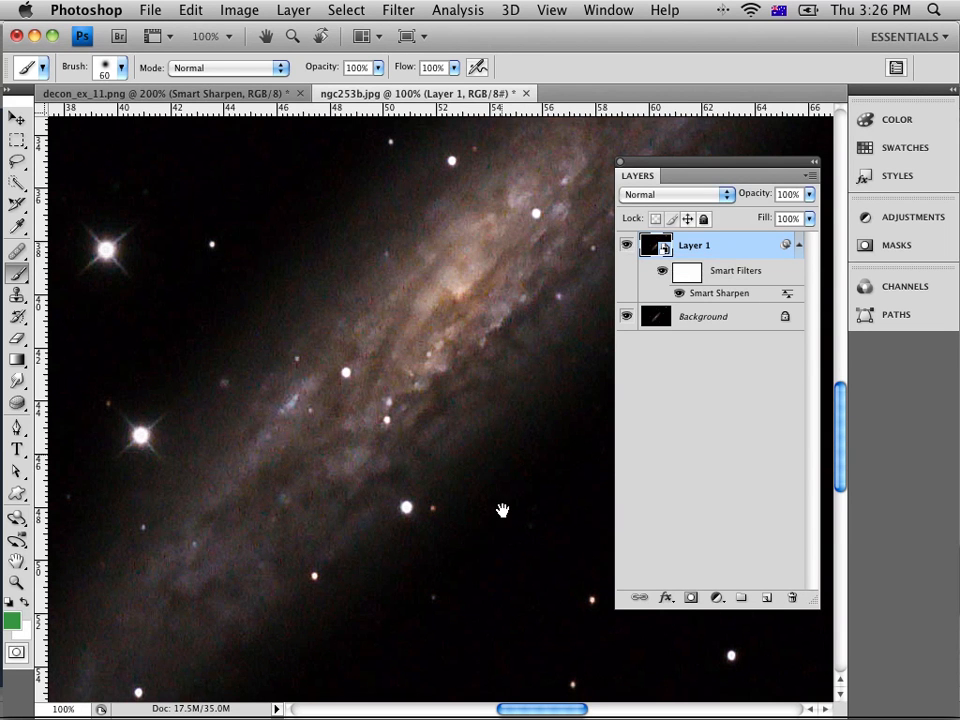
pyautogui.moveTo(501, 508); pyautogui.dragTo(453, 347)
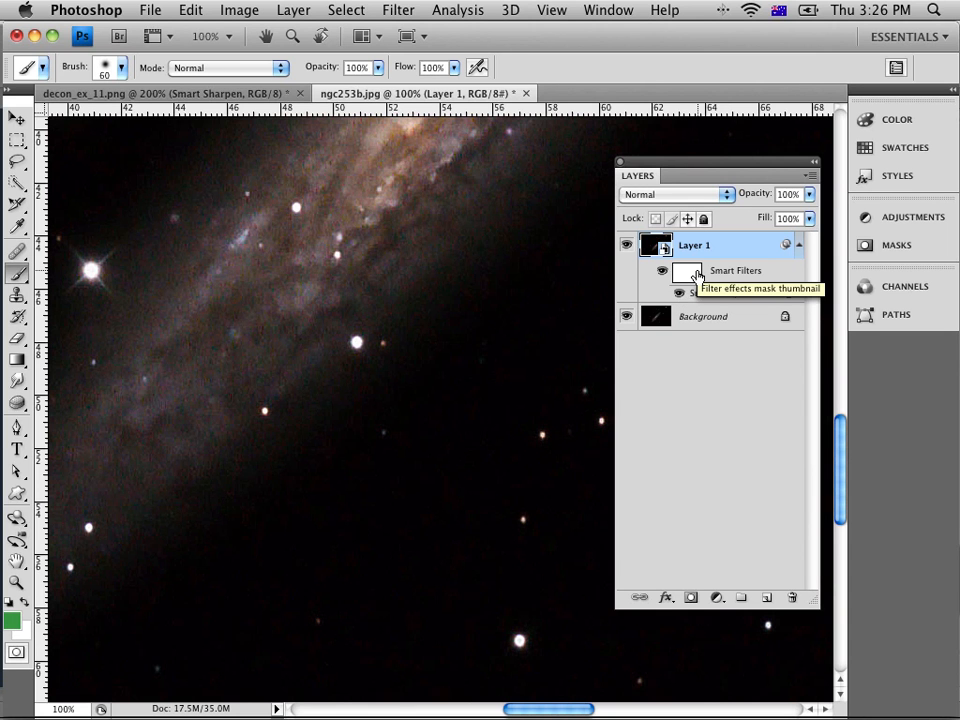
pyautogui.press('super+0')
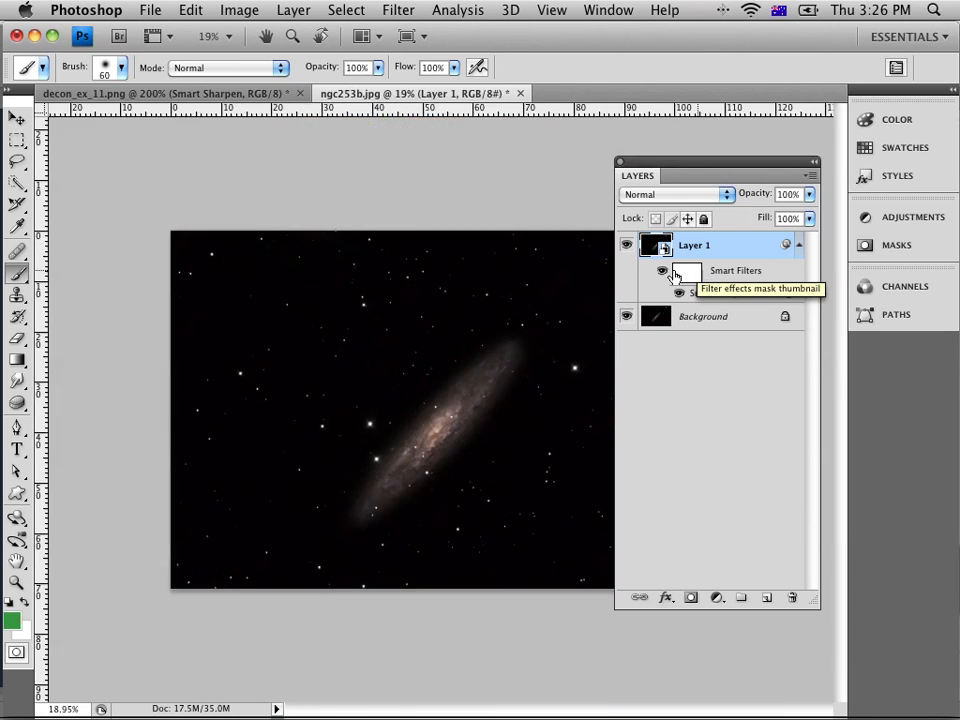
pyautogui.press('super+Tab')
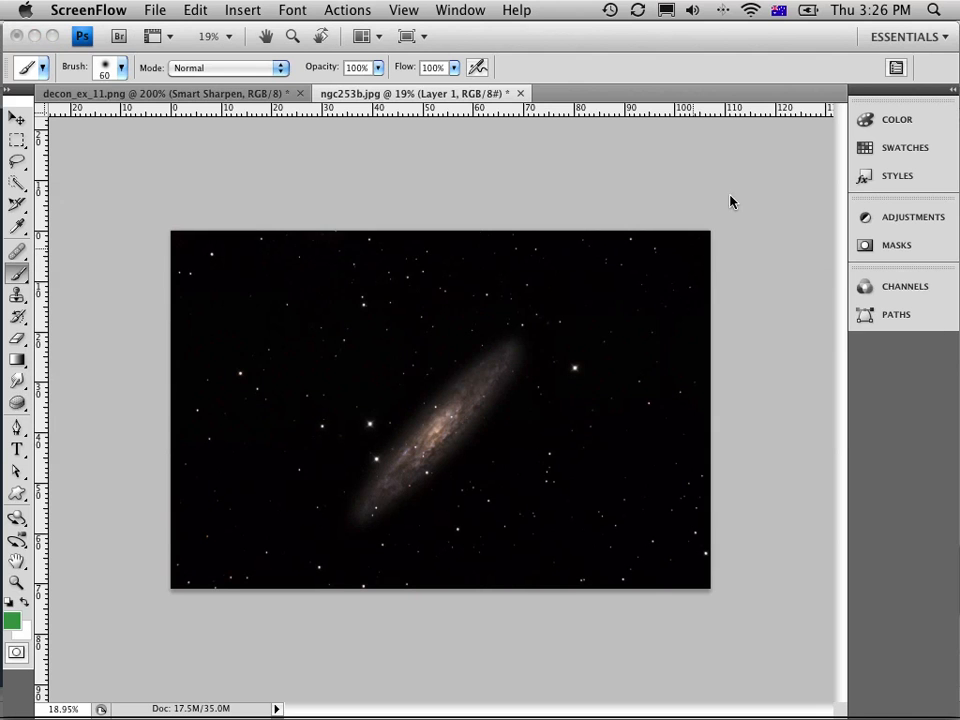